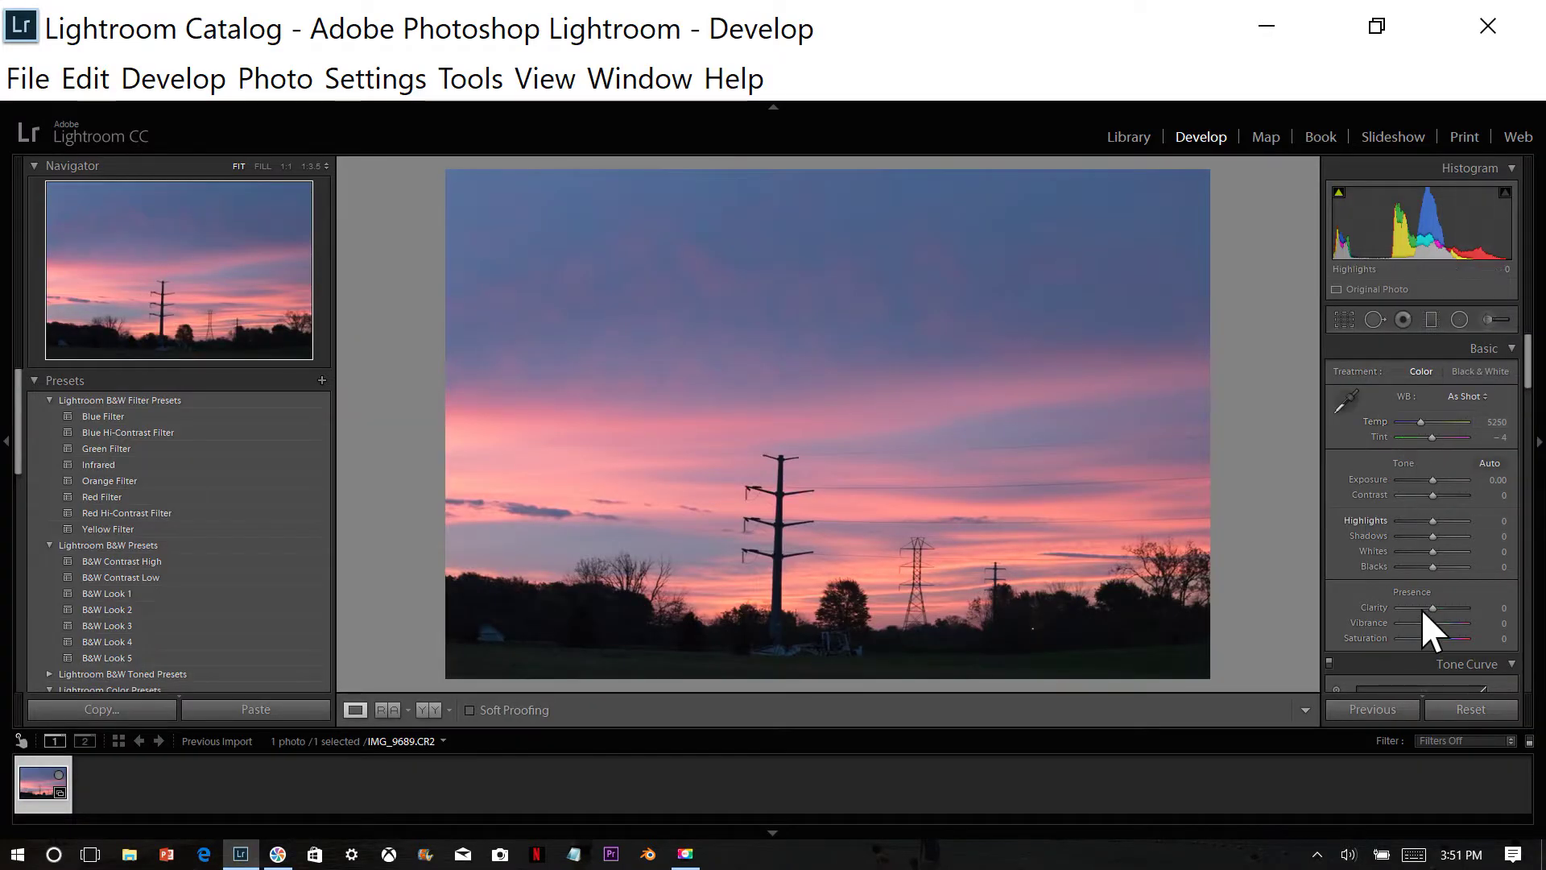
Step: Warm the temperature to 7476 and set Clarity +50, Highlights -50 and Whites -40
left_click_drag(1420, 609, 1449, 607)
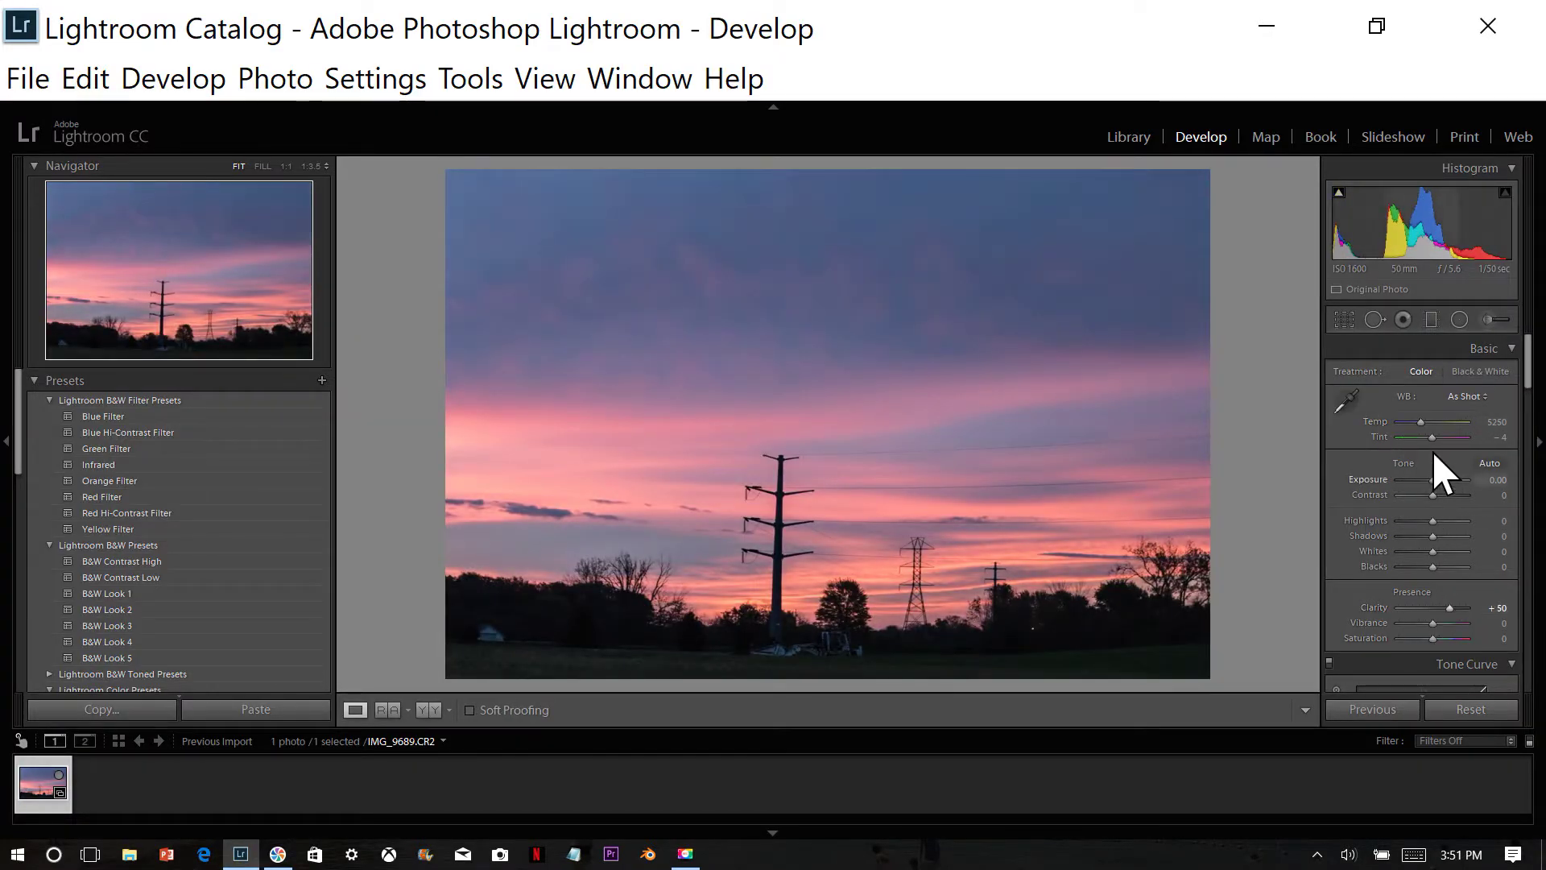
left_click_drag(1420, 421, 1447, 421)
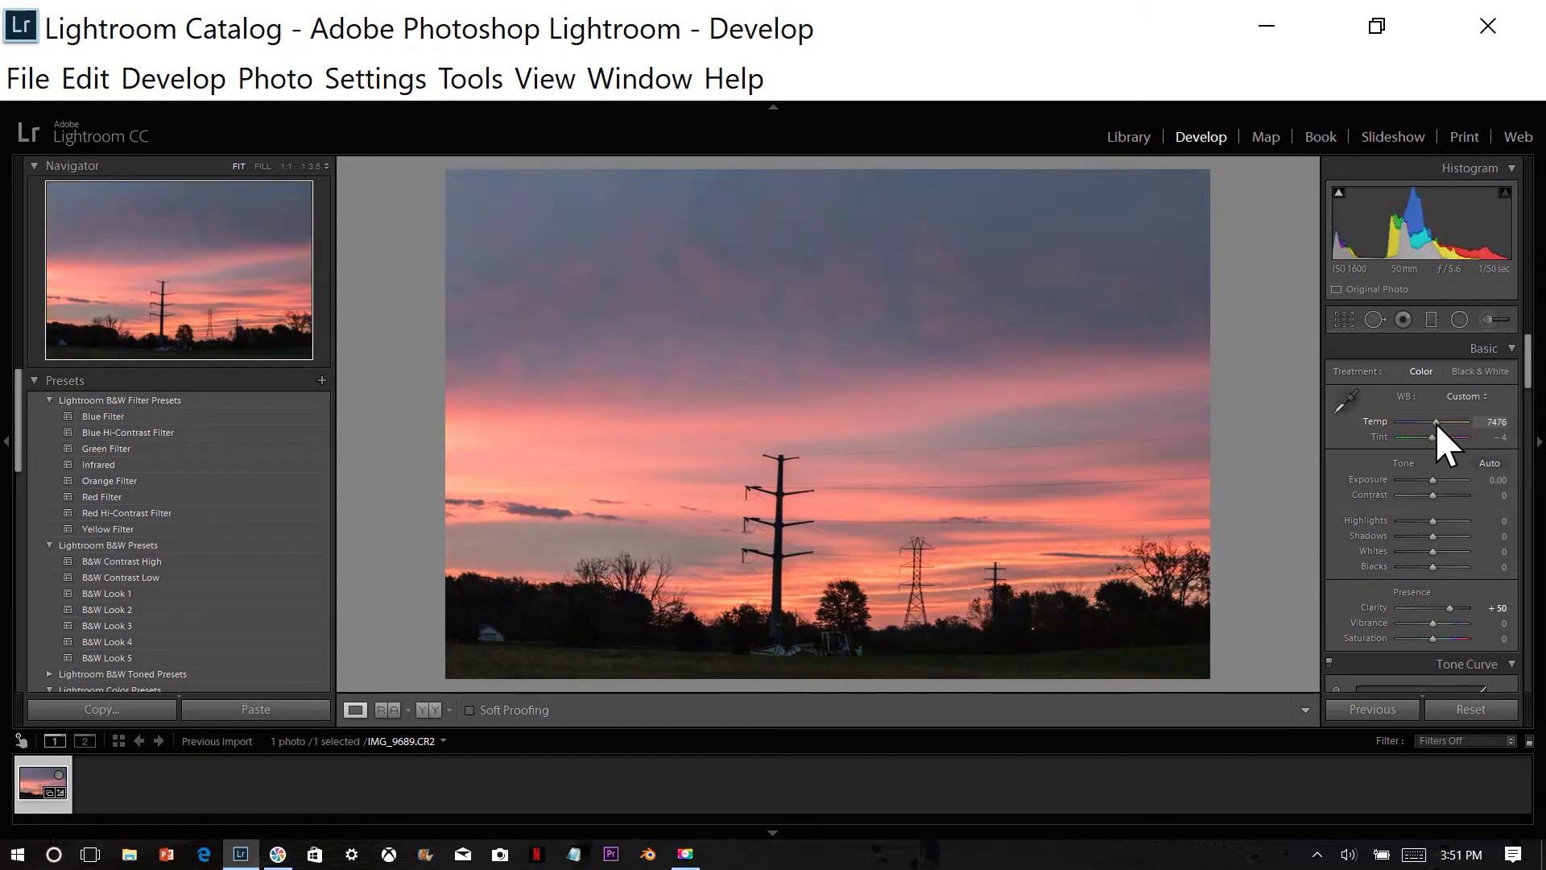
left_click(1427, 521)
left_click_drag(1417, 519, 1457, 535)
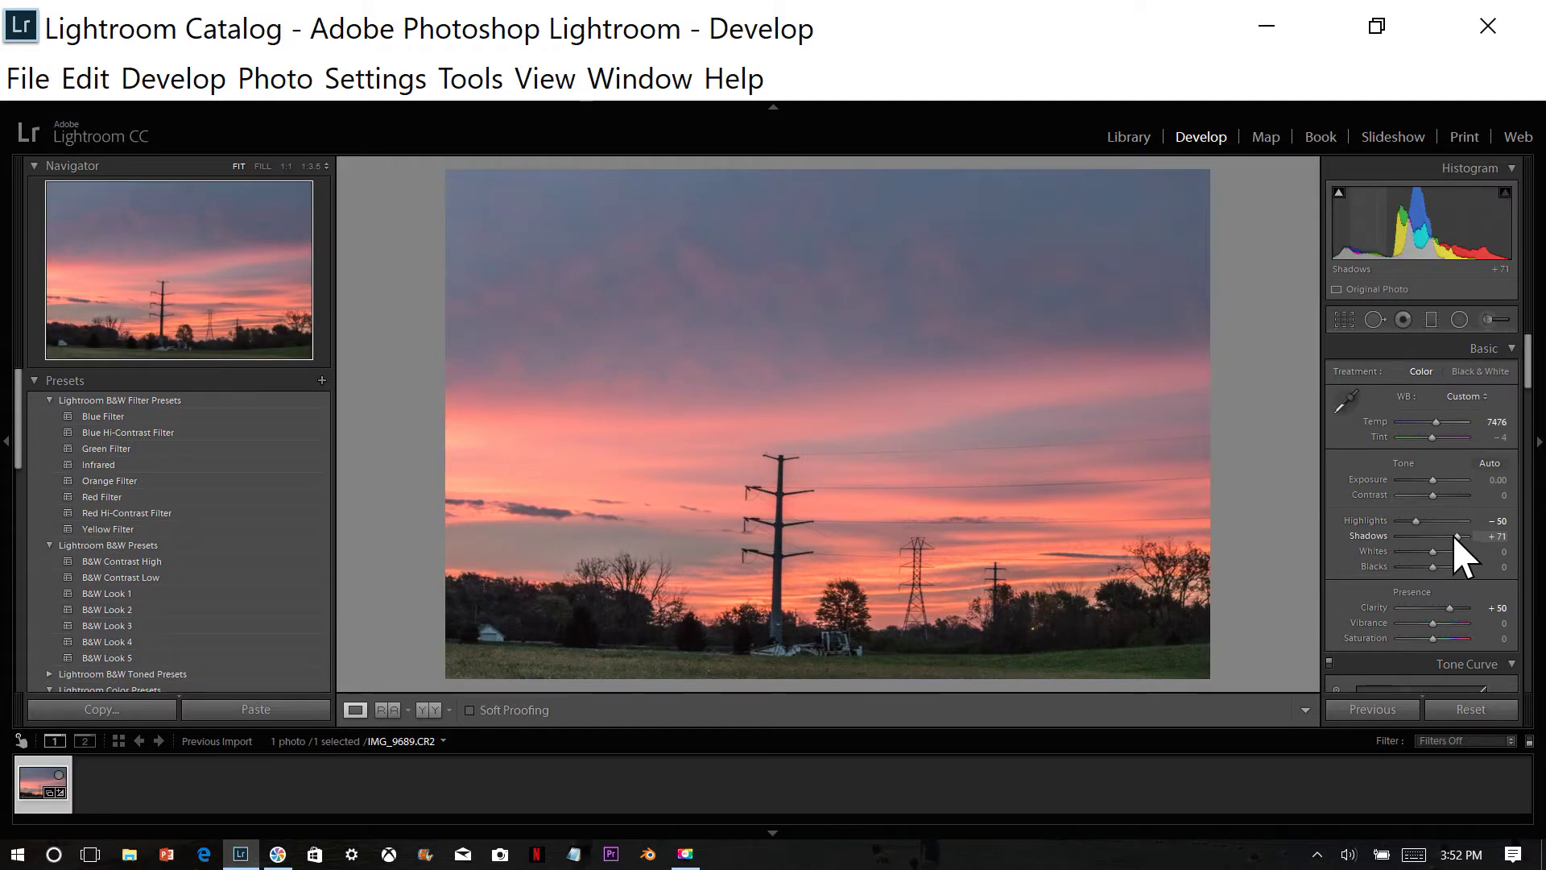
mouse_move(1431, 552)
left_mouse_down()
mouse_move(1417, 552)
mouse_move(1441, 566)
left_mouse_up()
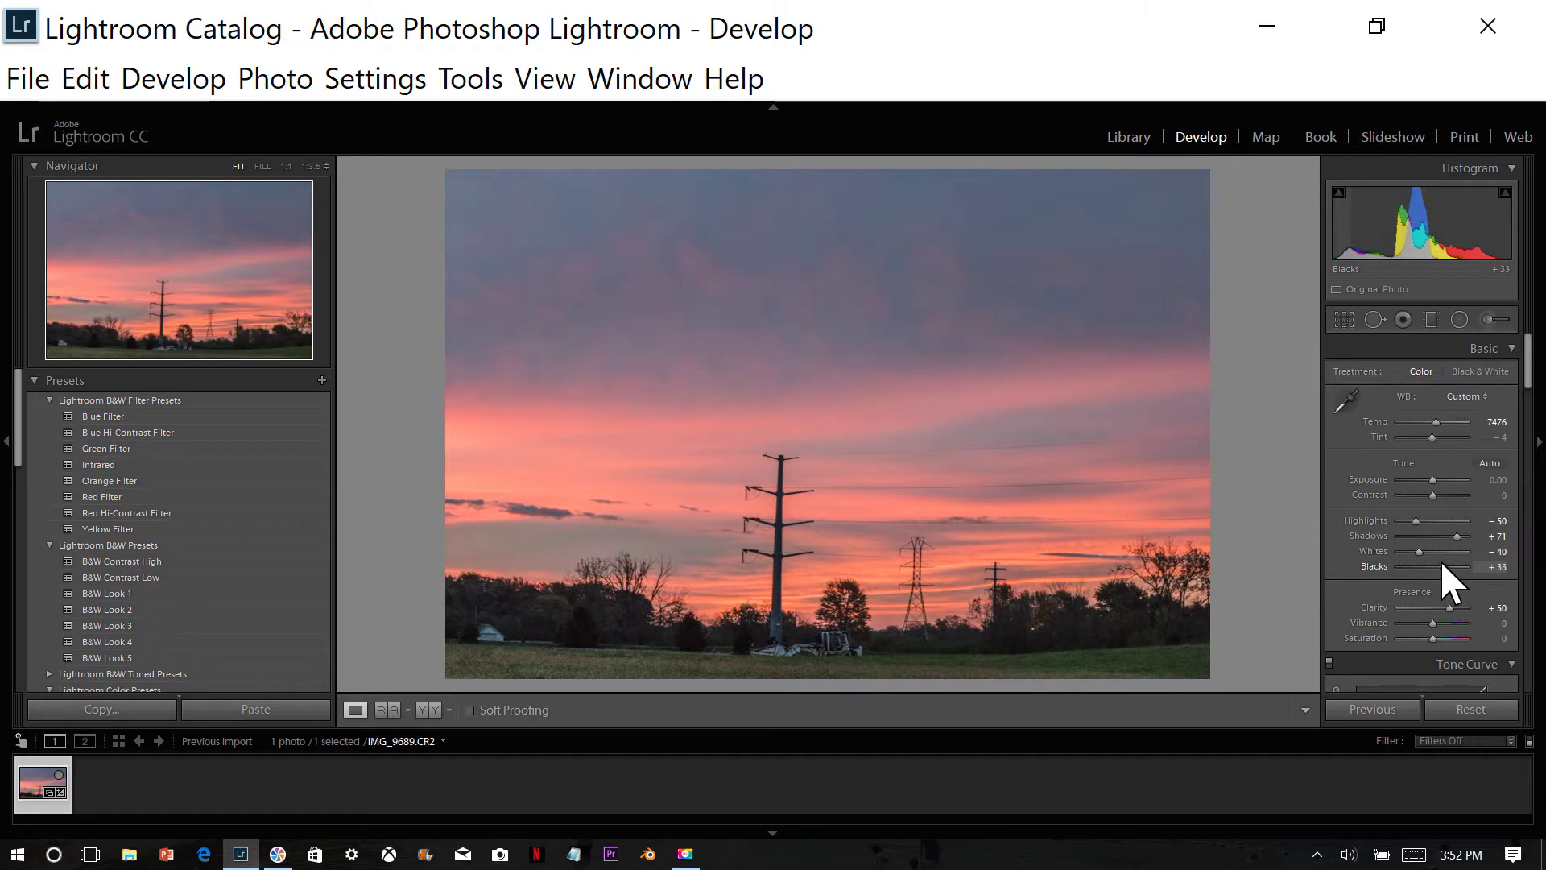
left_click_drag(1529, 399, 1522, 656)
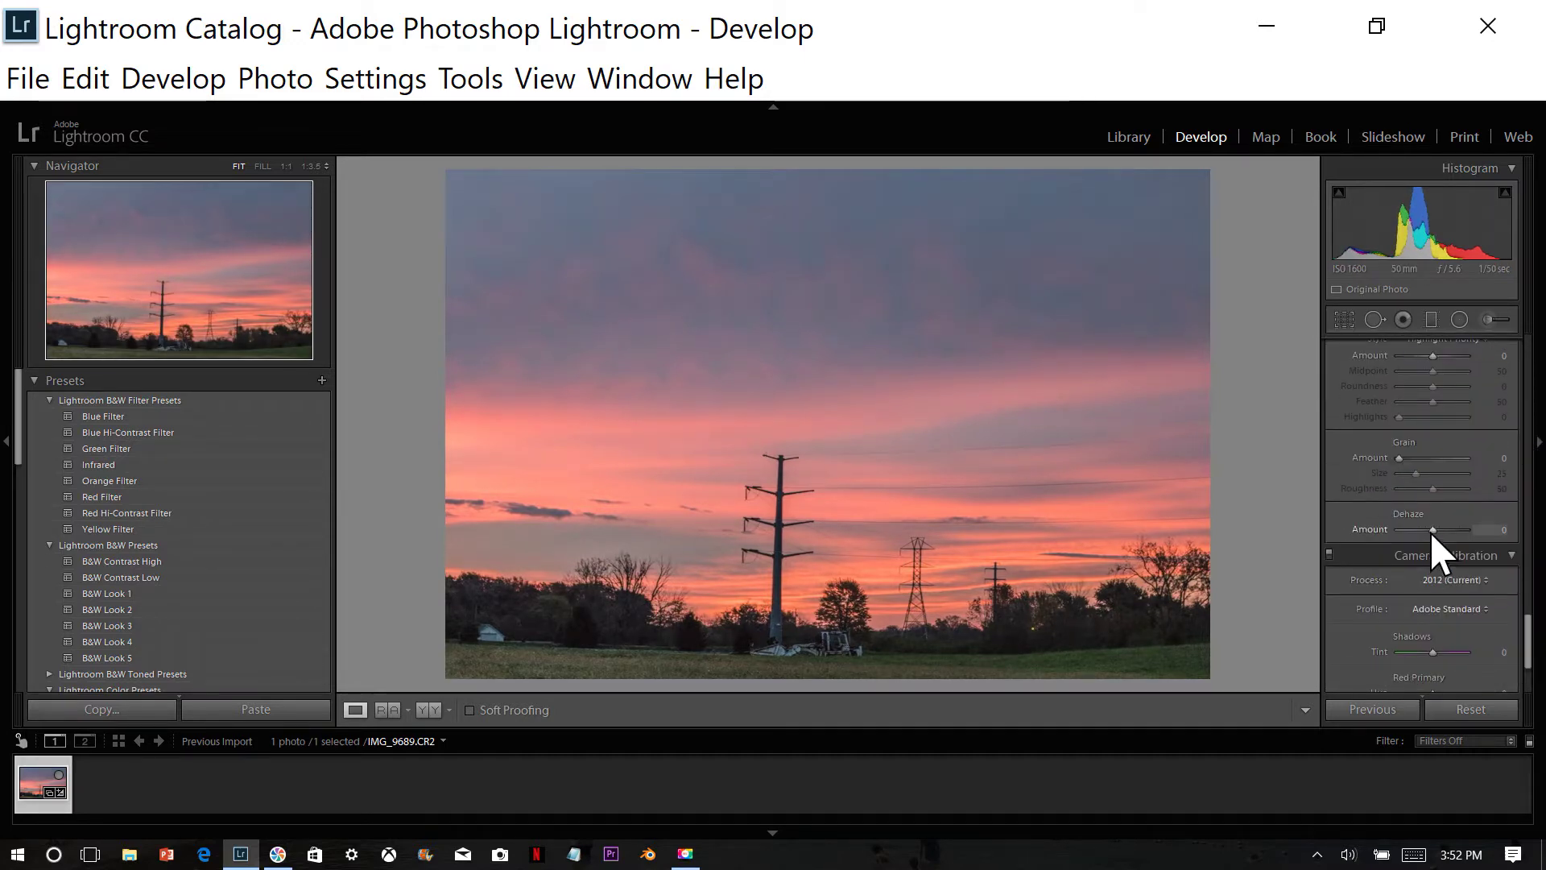
Step: Add Dehaze +36, set sharpening to 89 / 1.7 / 48, and raise Contrast to +38
left_click_drag(1432, 530, 1443, 530)
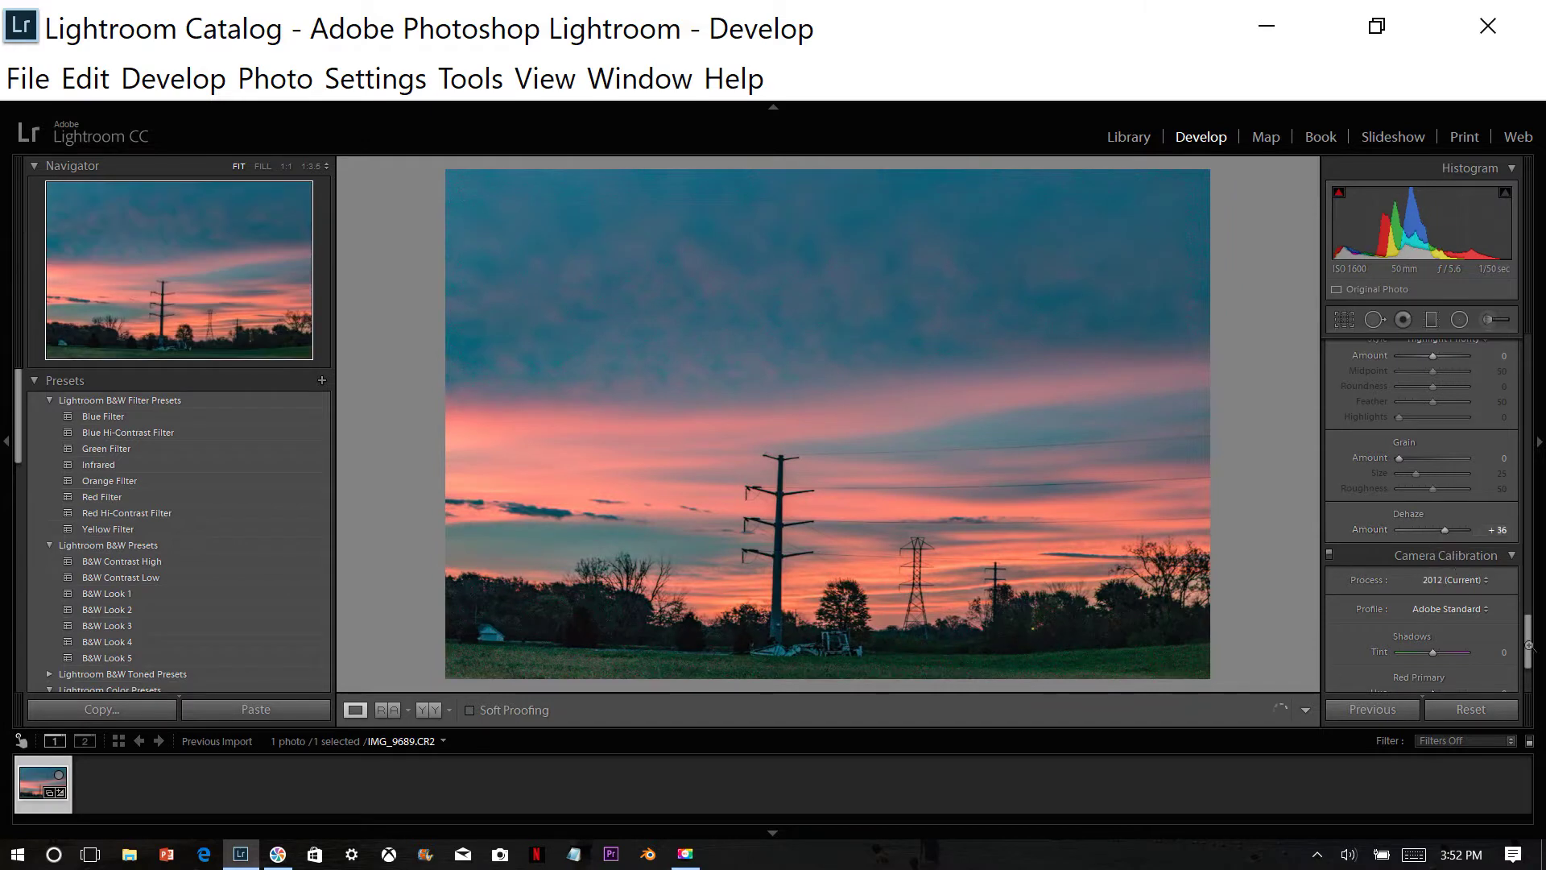
left_click_drag(1530, 653, 1528, 479)
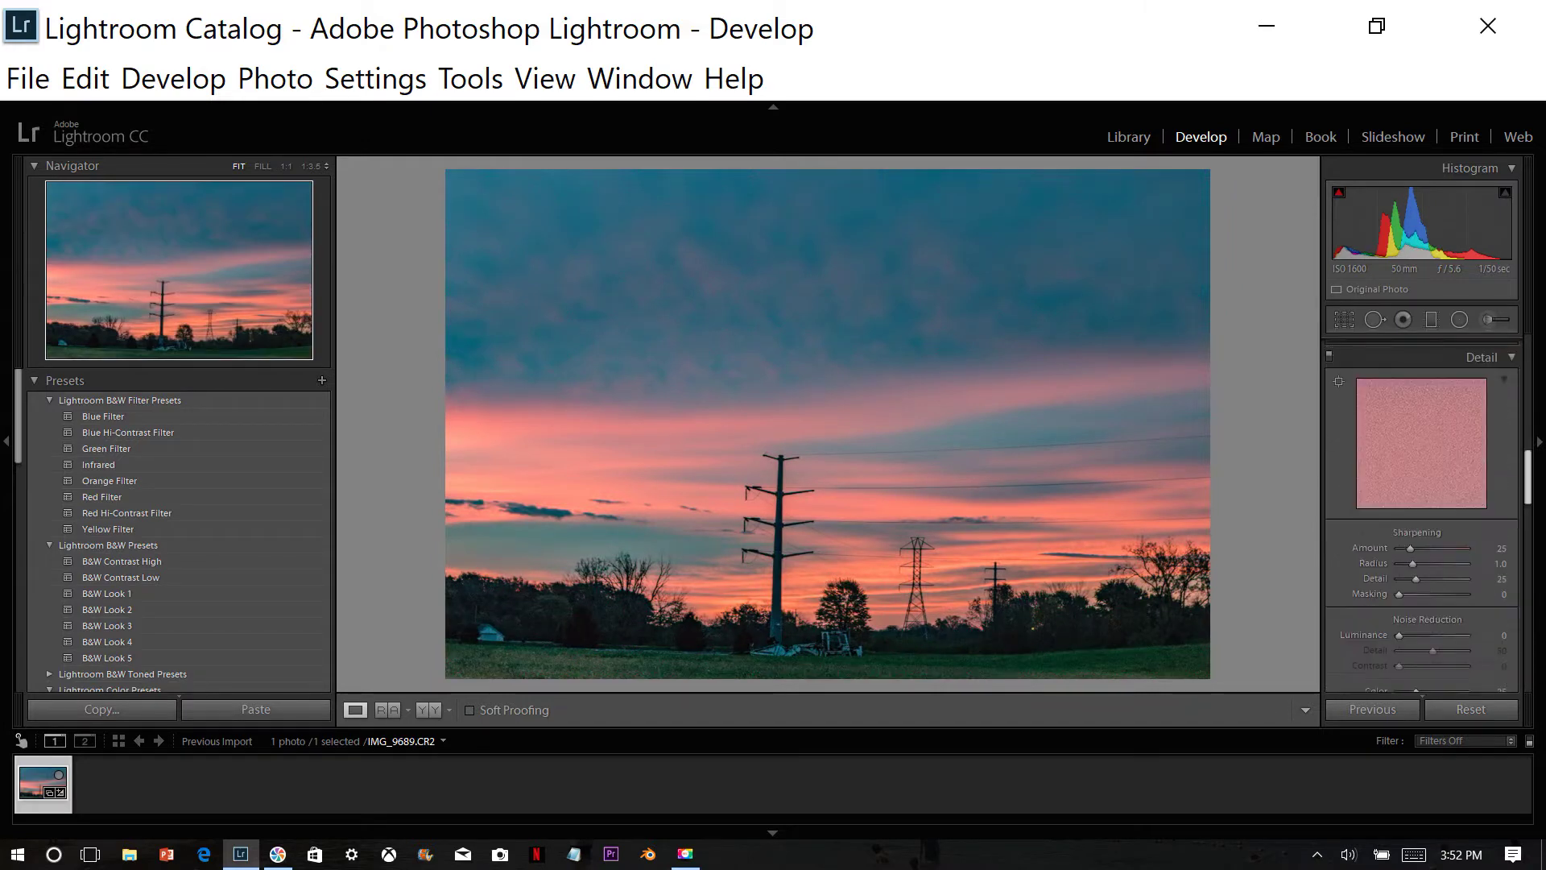
left_click(1439, 542)
left_click(1431, 557)
left_click(1431, 572)
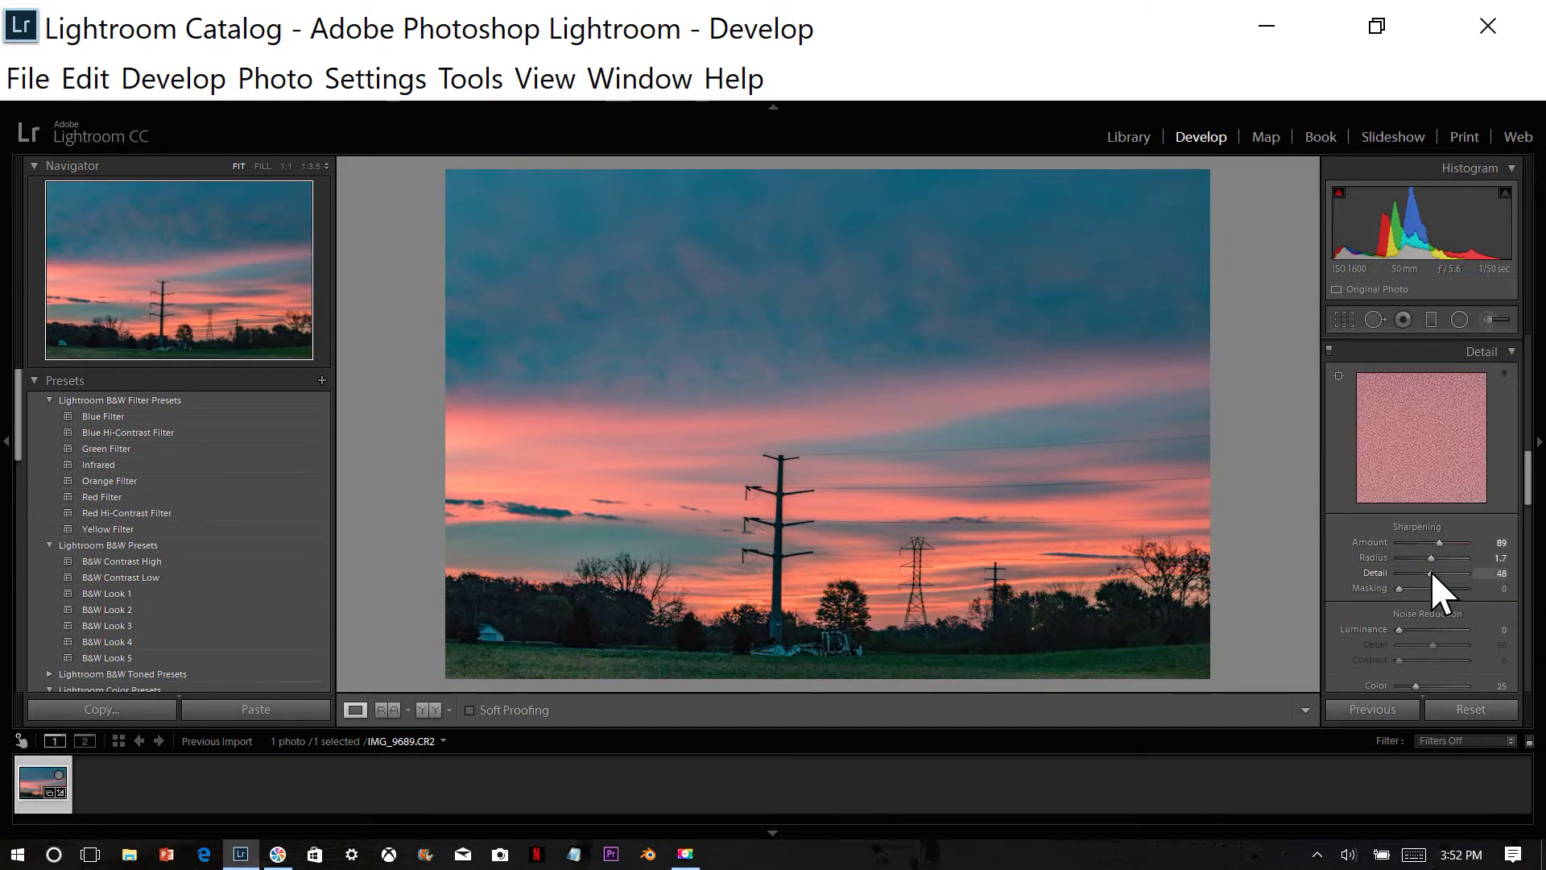
left_click_drag(1530, 497, 1526, 383)
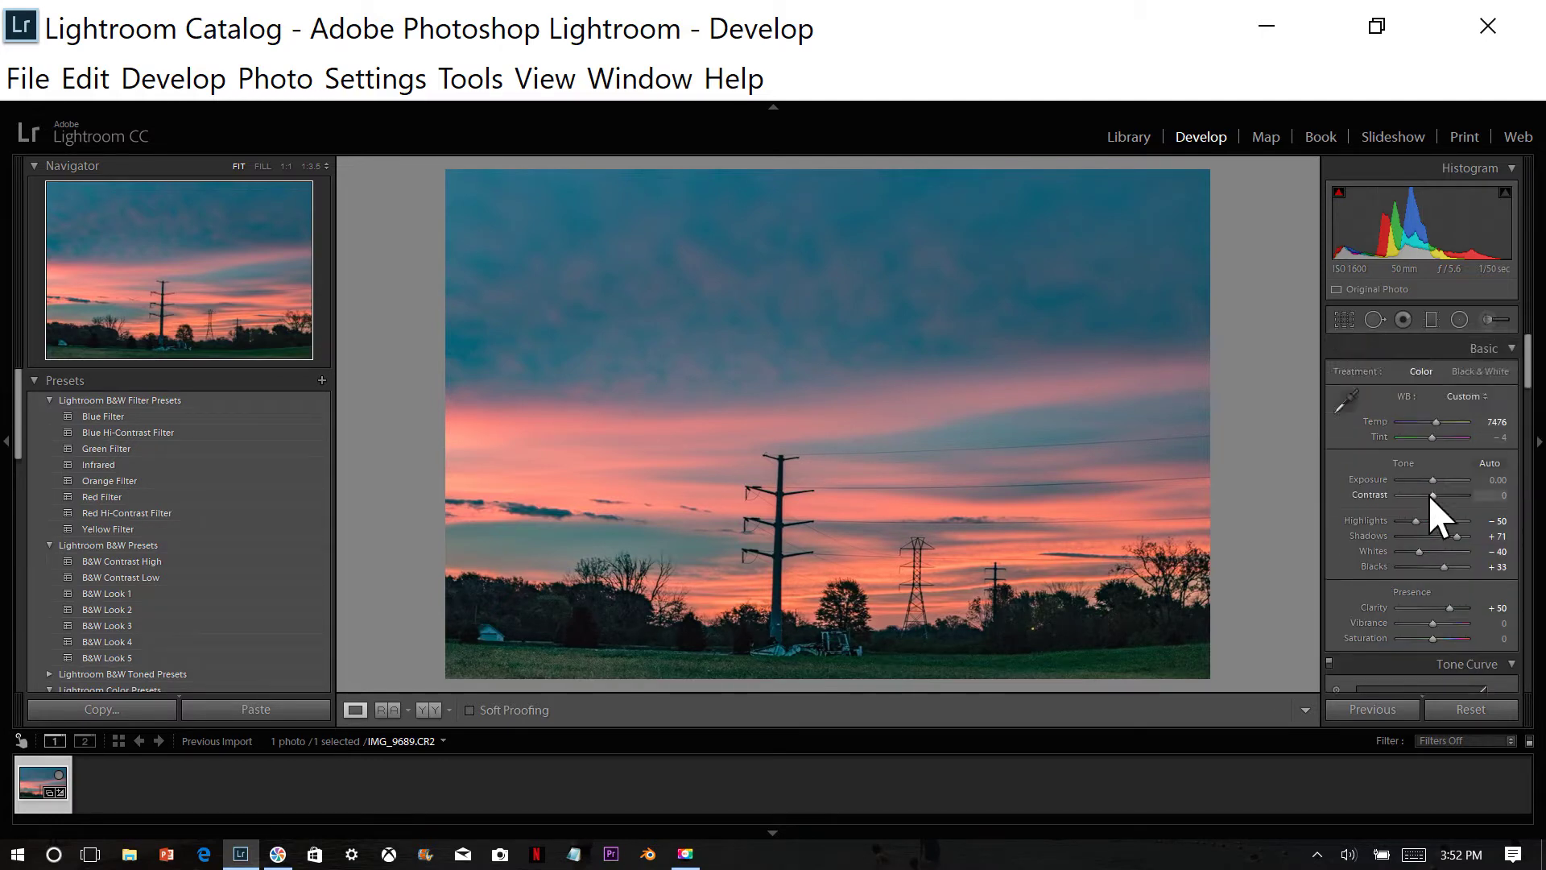
mouse_move(1432, 495)
left_mouse_down()
mouse_move(1452, 492)
mouse_move(1441, 500)
left_mouse_up()
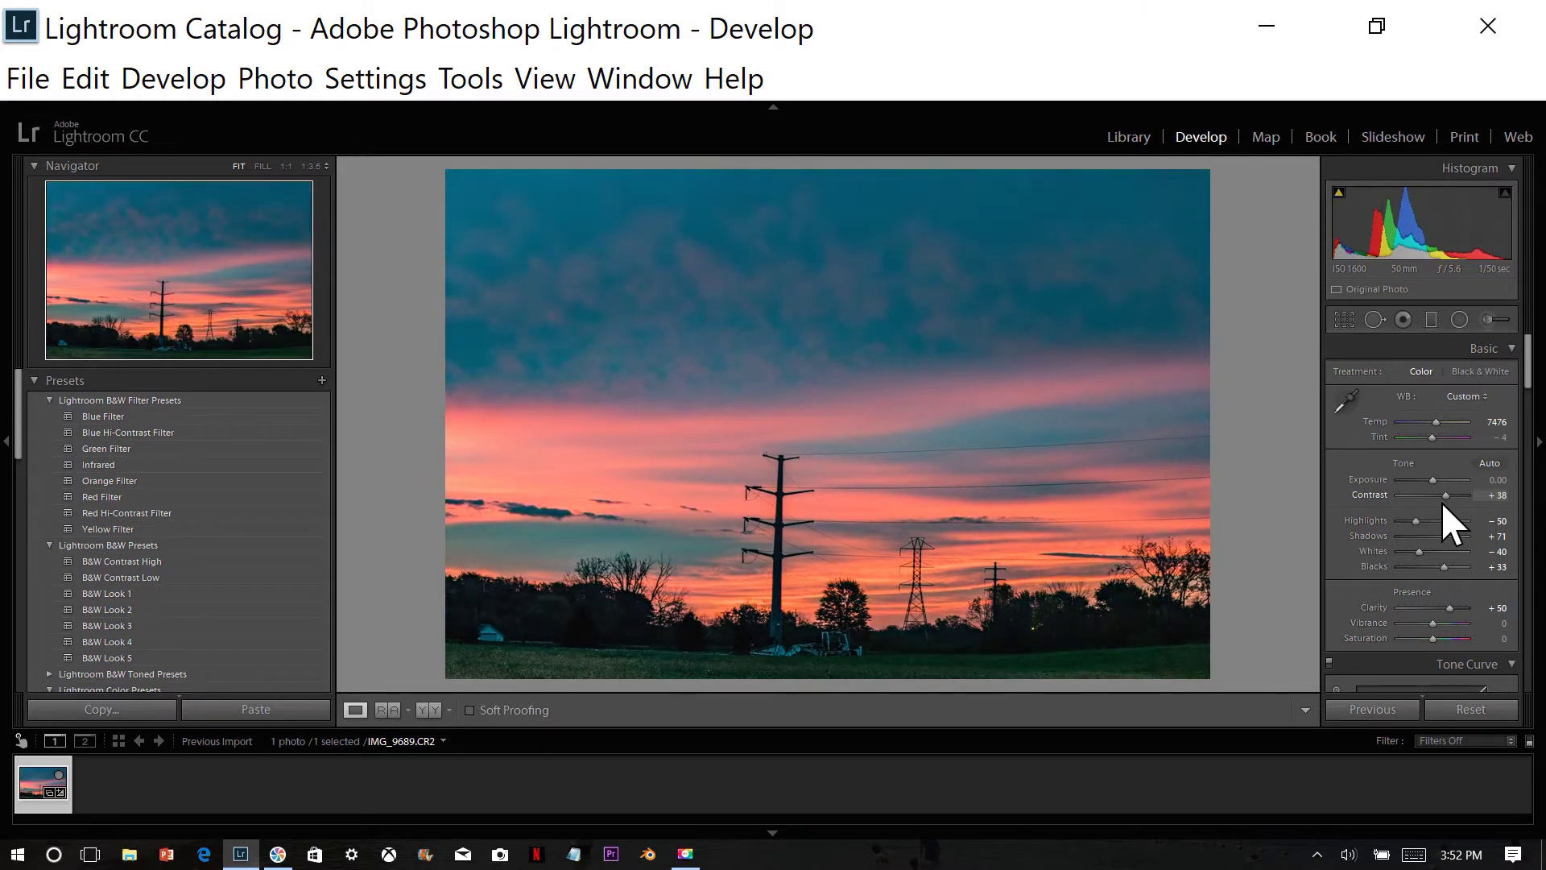
right_click(1004, 506)
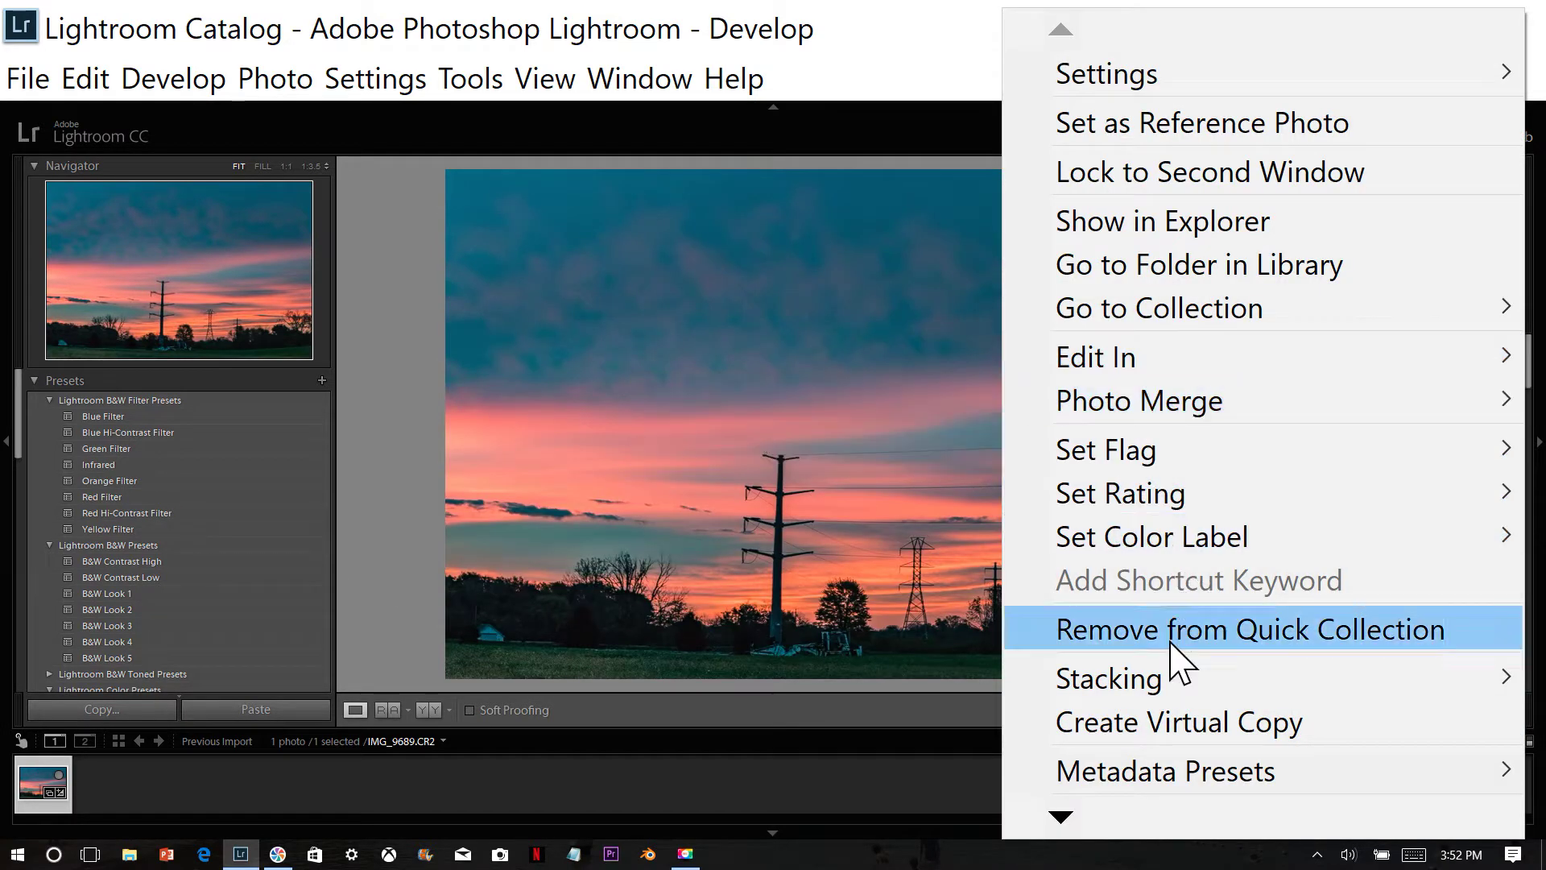
Step: Export the edited sunset photo with the Export with Previous settings
mouse_move(1062, 830)
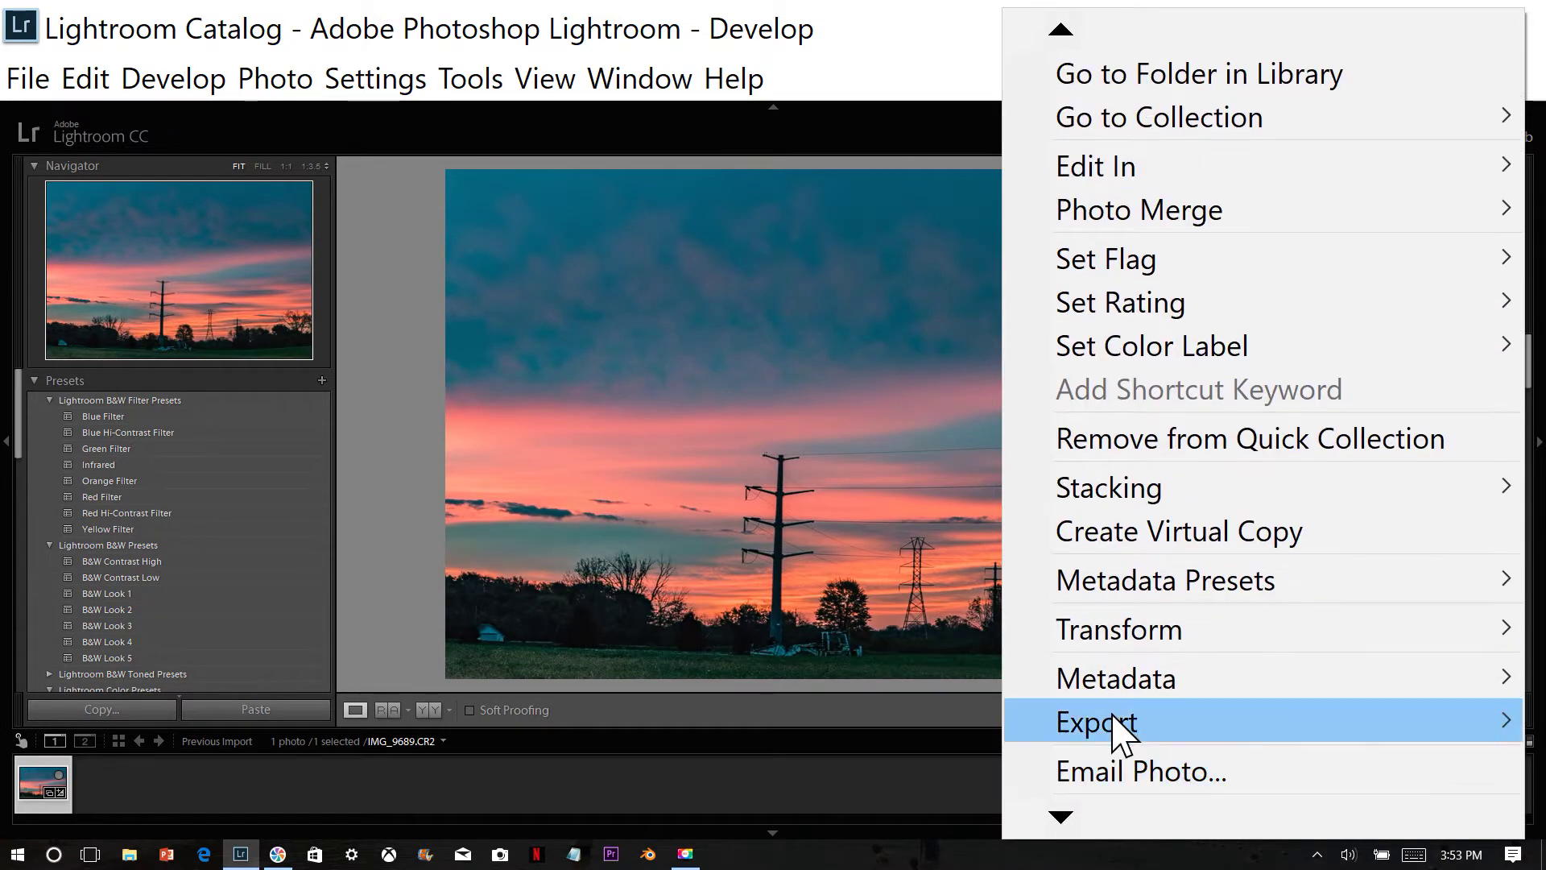
mouse_move(1039, 729)
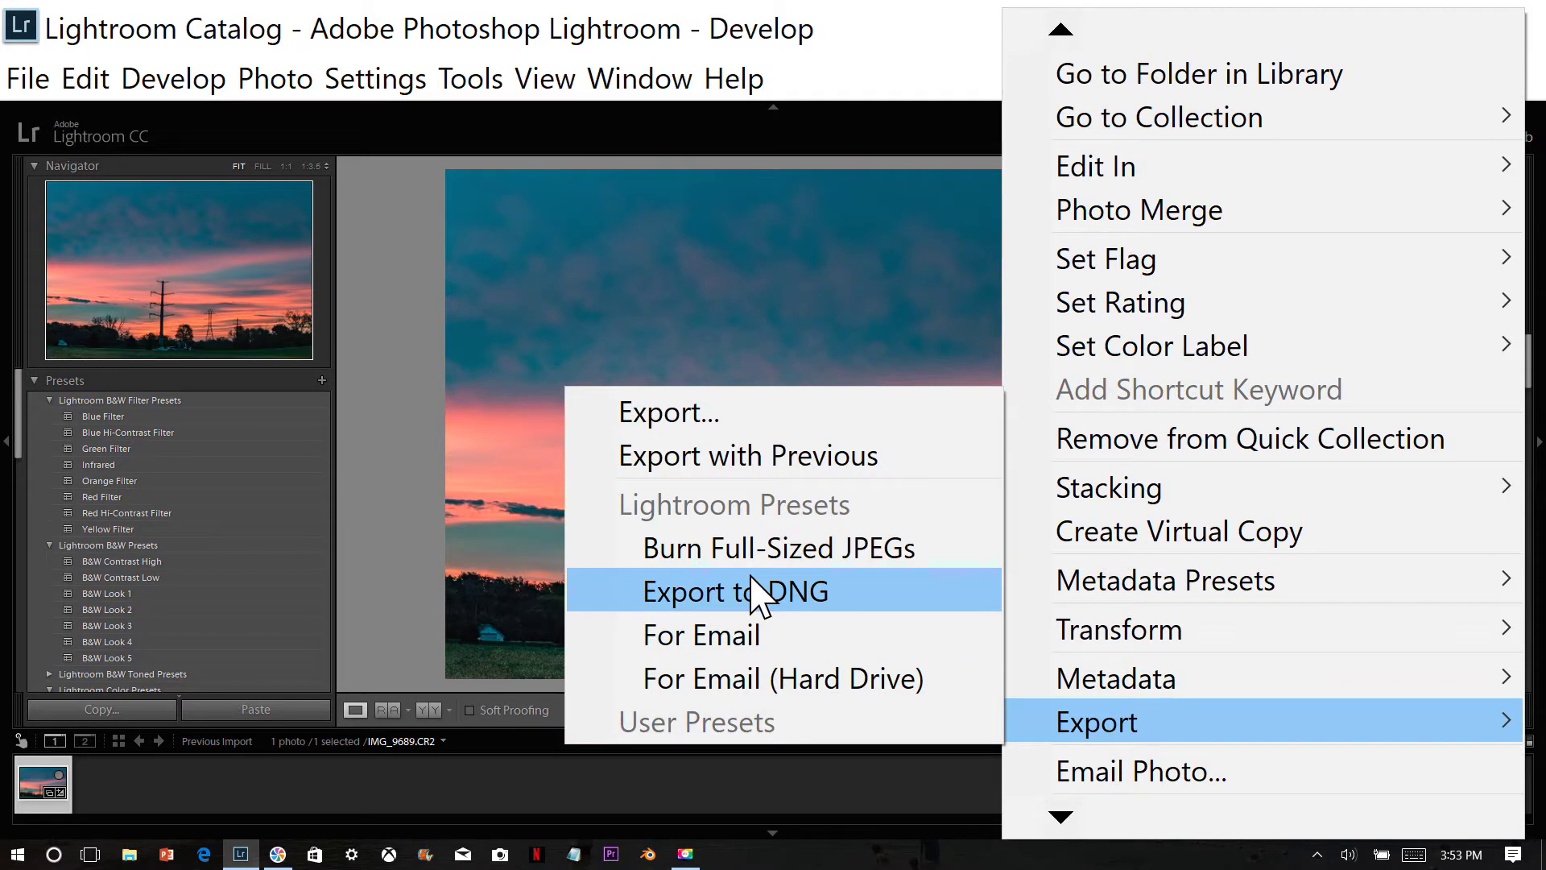
left_click(767, 459)
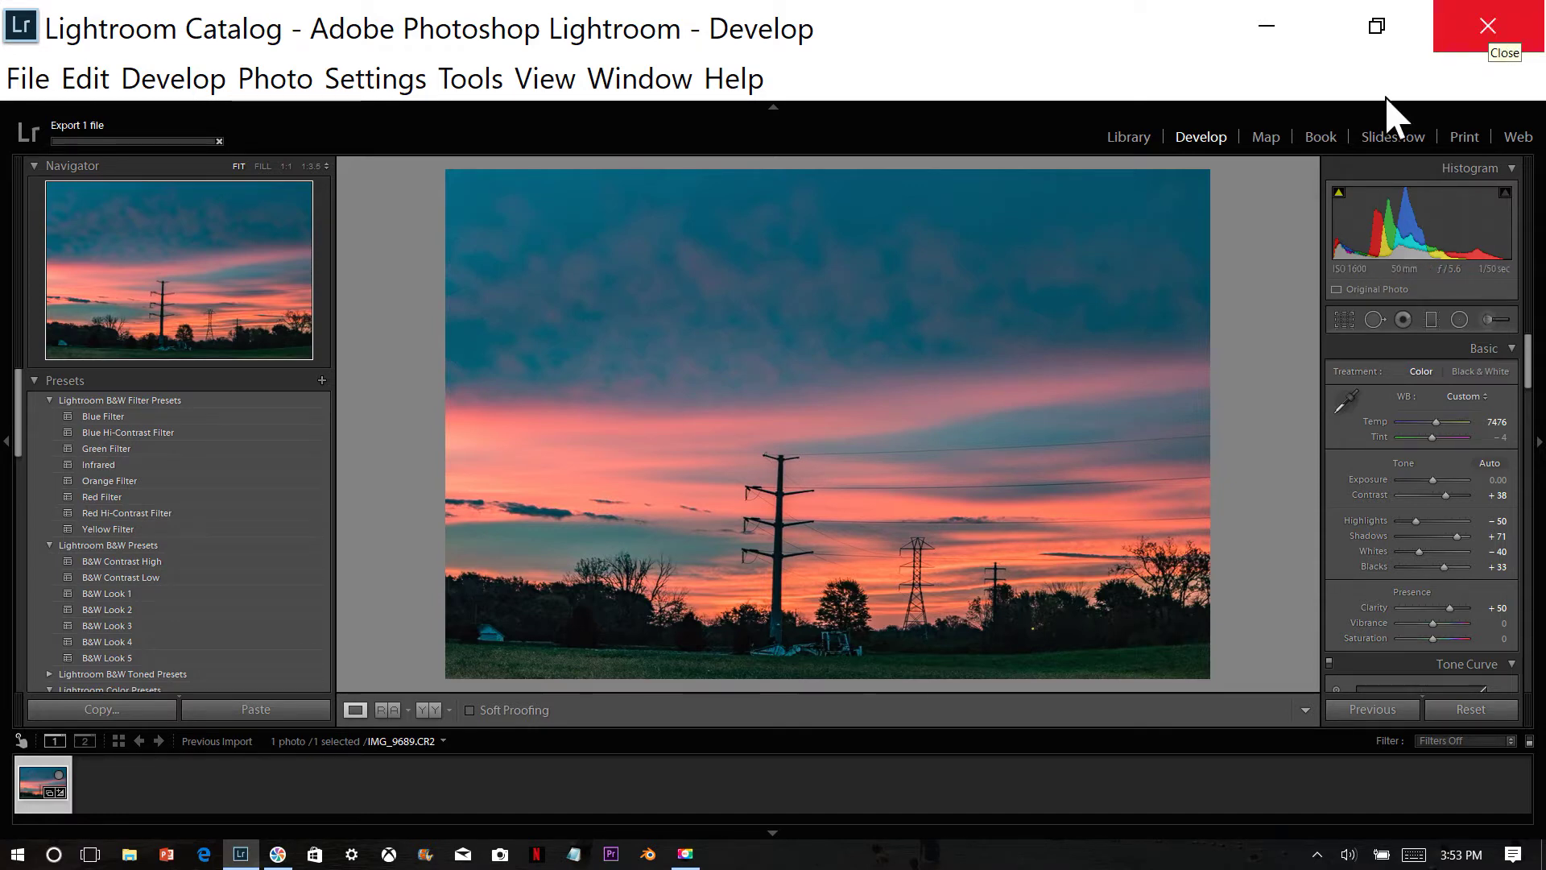
Step: Open the sunset photo in the Photos editor, apply Enhance at strength 26 then 51, then undo and redo
left_click(685, 854)
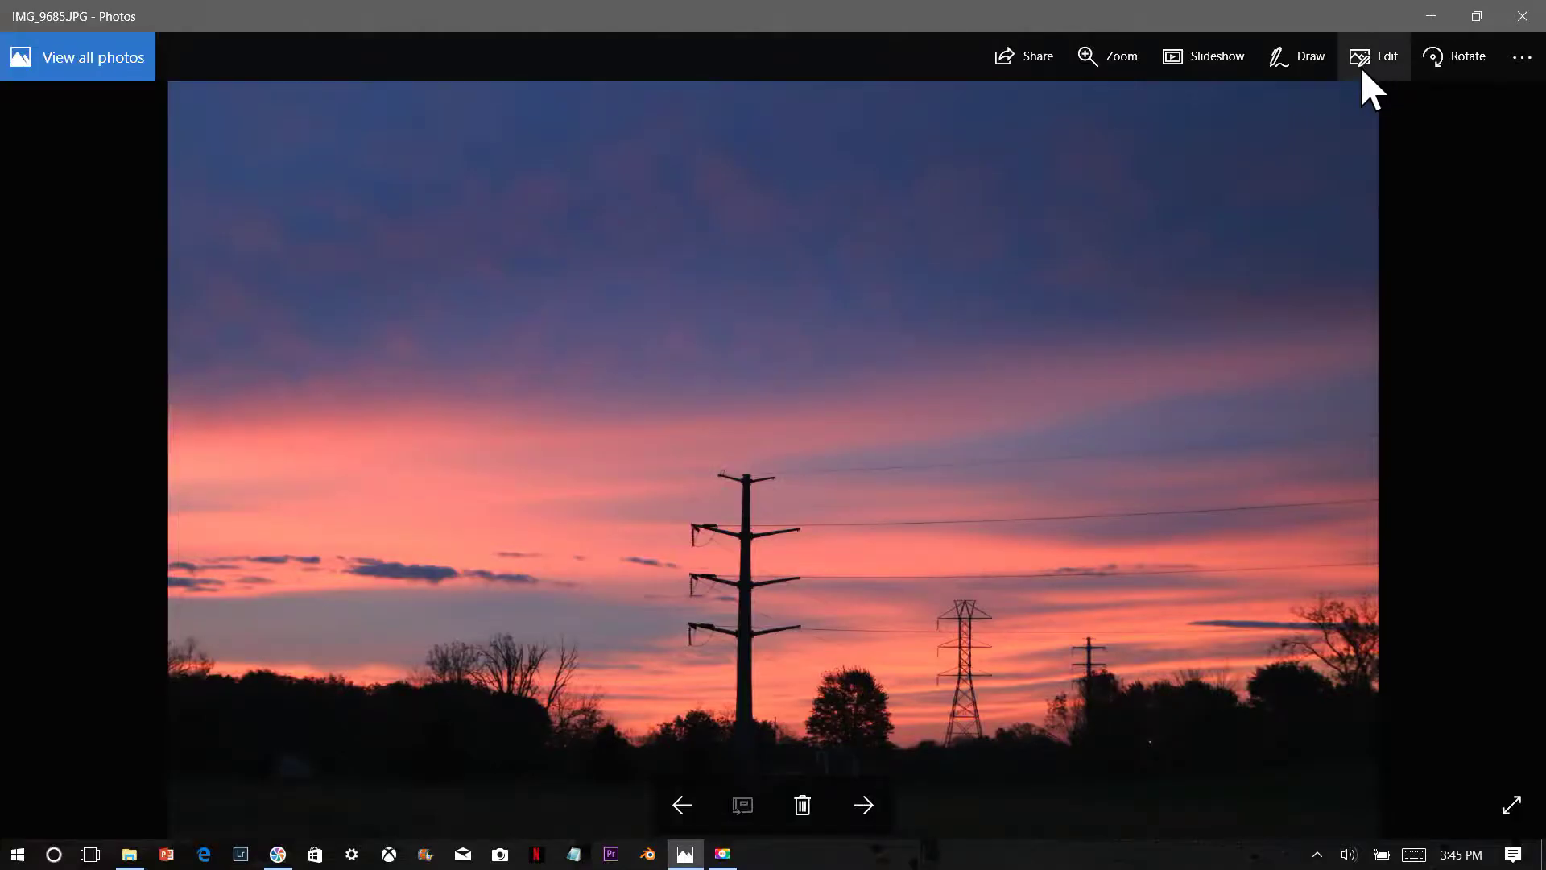
left_click(1378, 57)
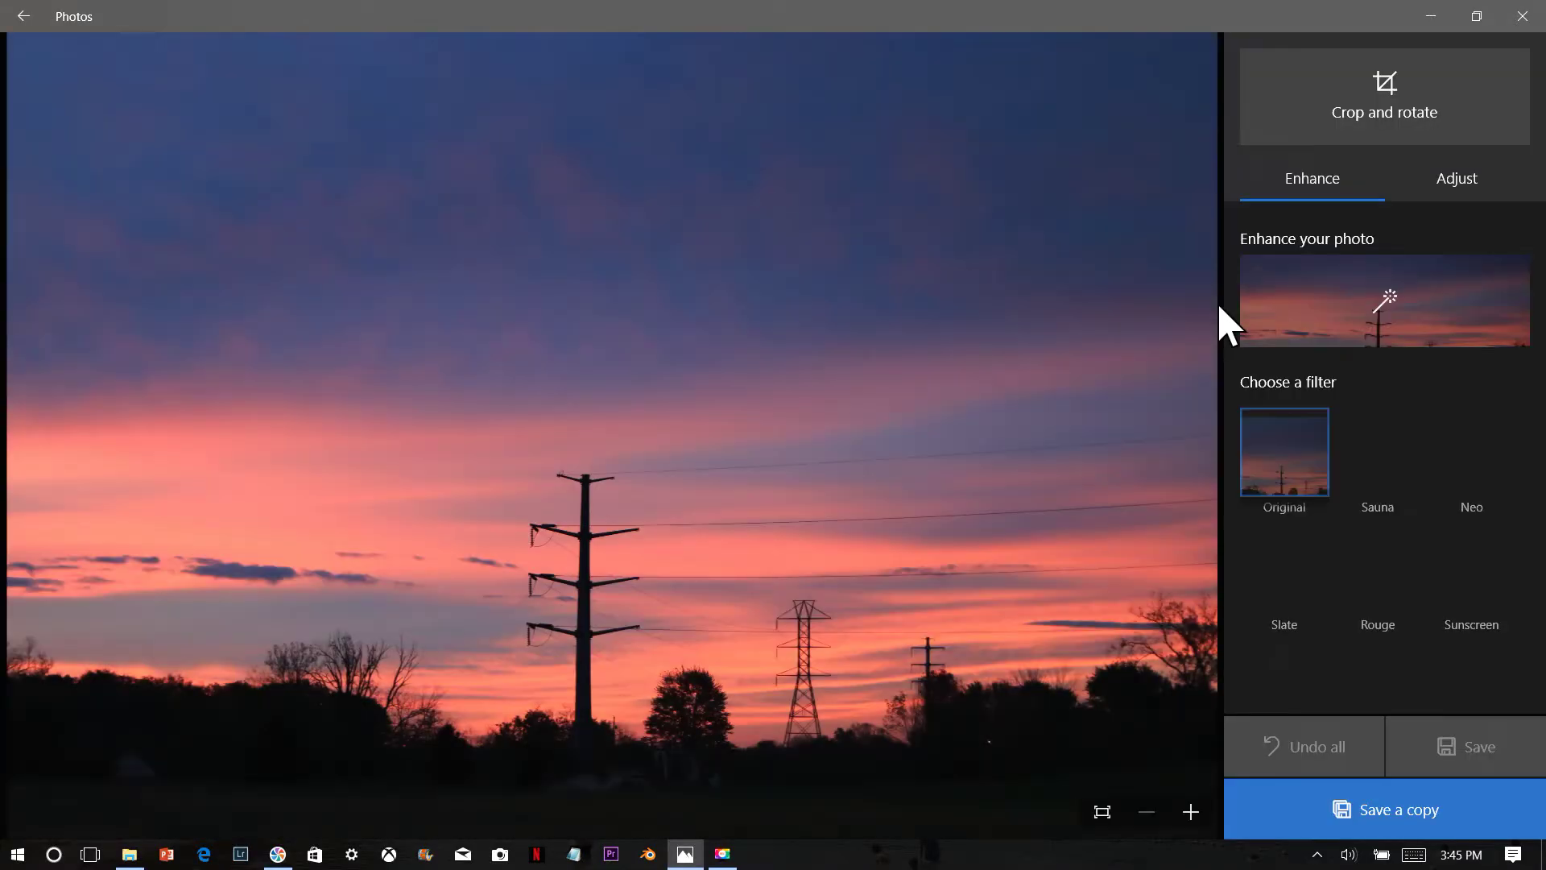
left_click(1381, 304)
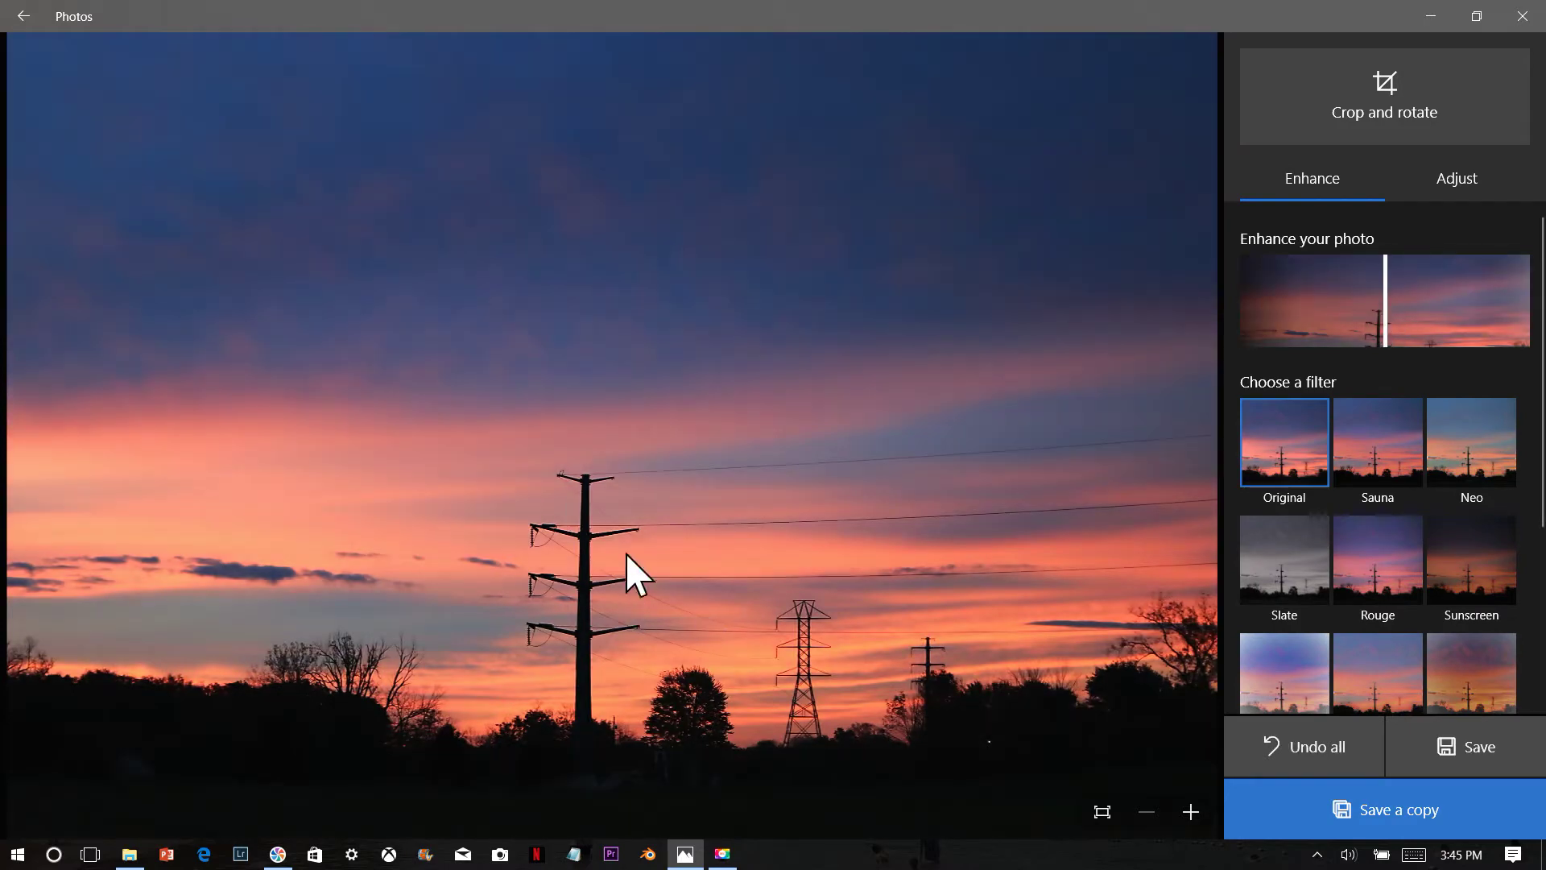
left_click_drag(1387, 309, 1317, 314)
left_click_drag(1202, 340, 1384, 350)
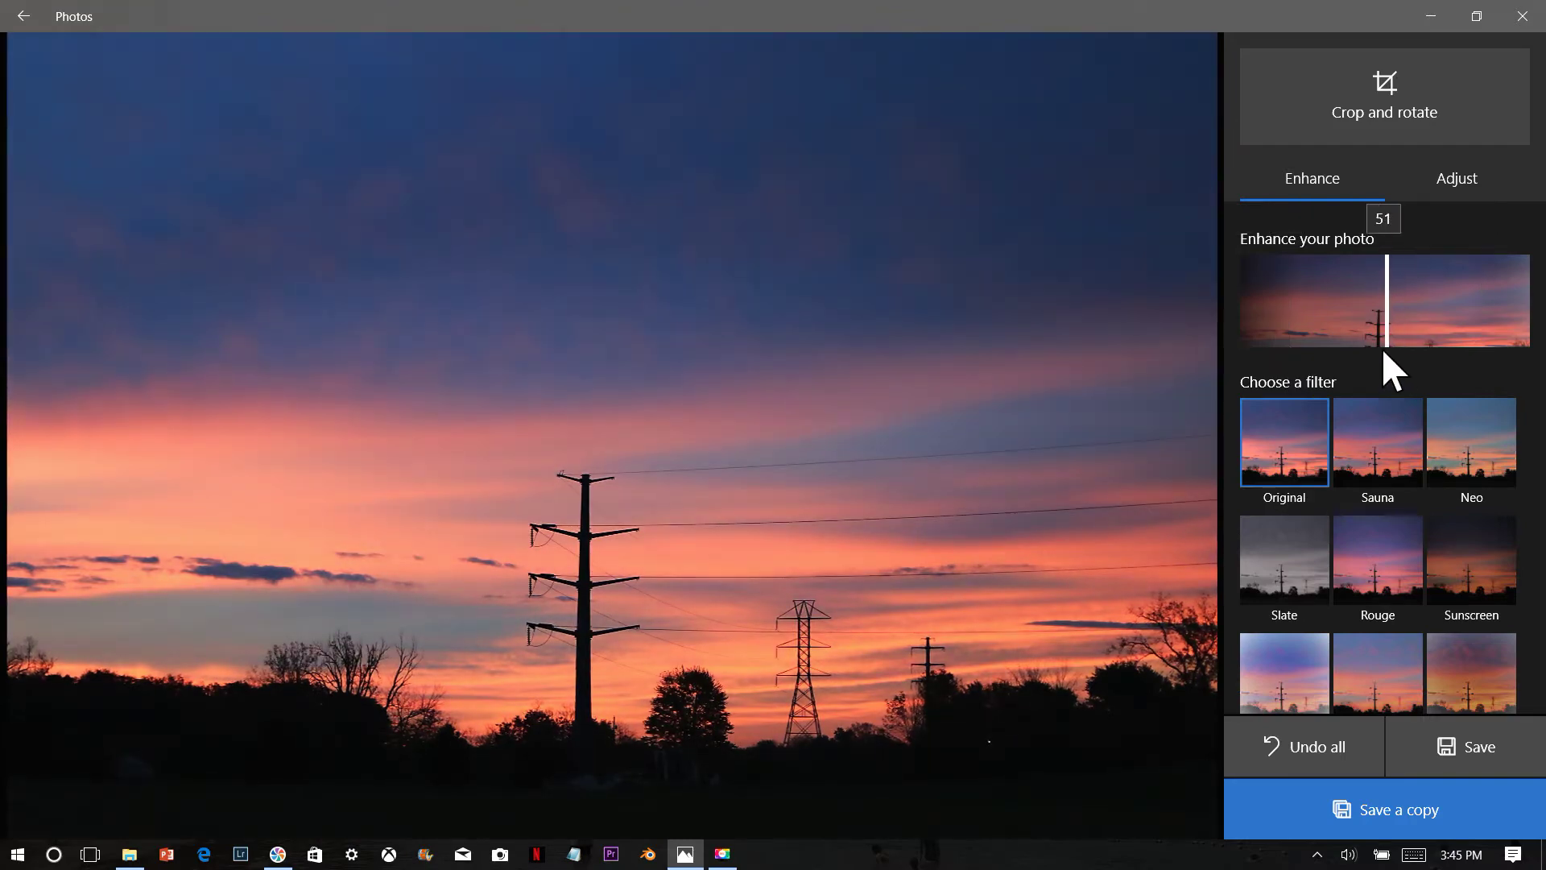
left_click(1326, 743)
left_click(1326, 742)
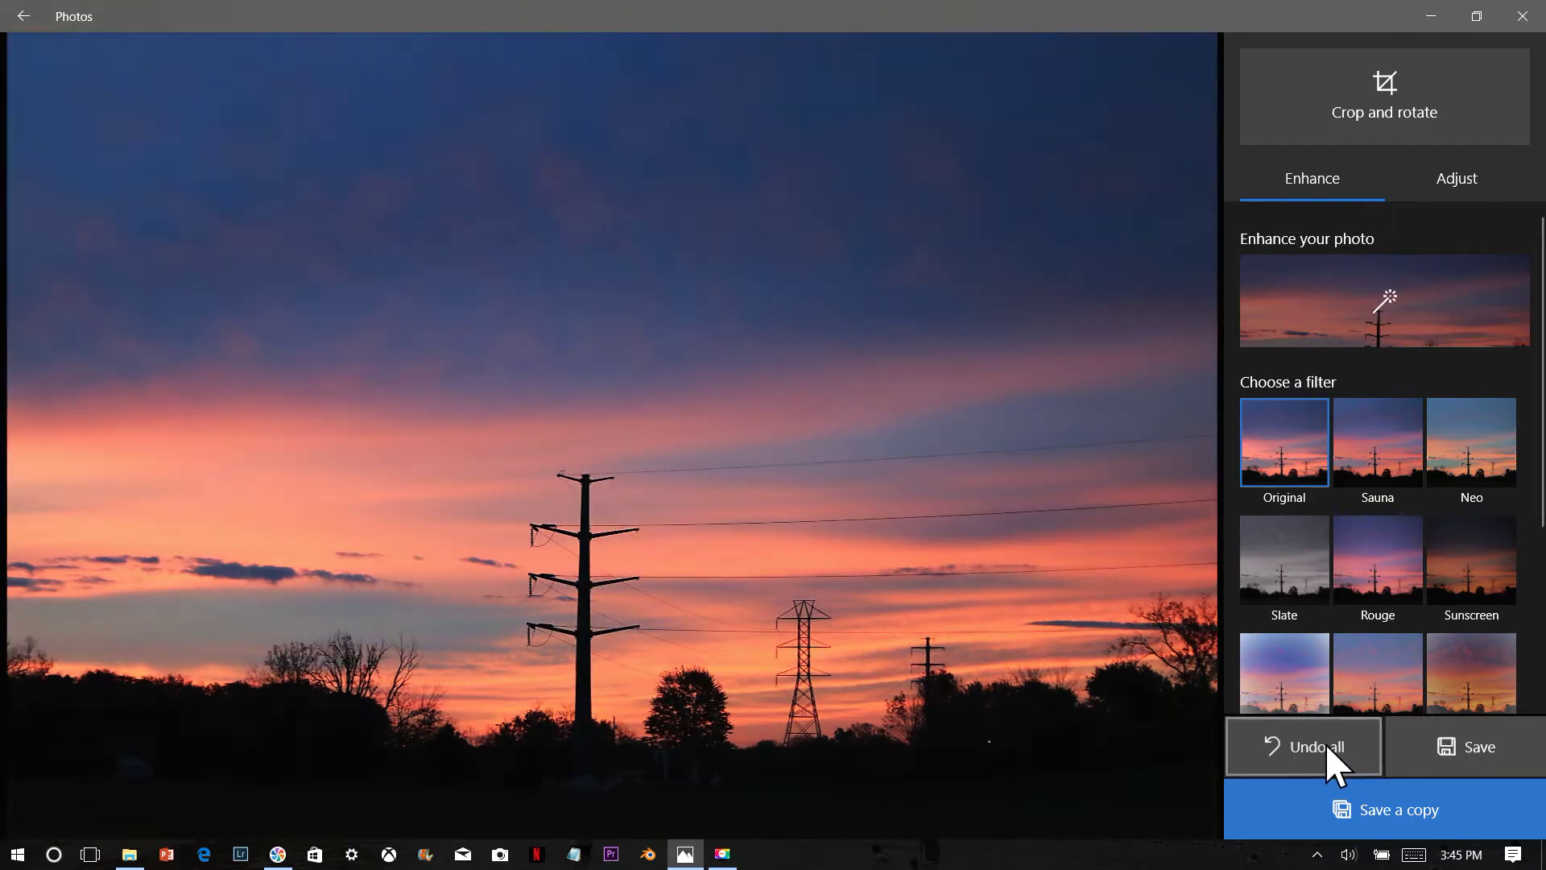
Step: Set Contrast about 60, Exposure -19, Shadows 59 and Clarity 70, then save the photo
left_click(1456, 180)
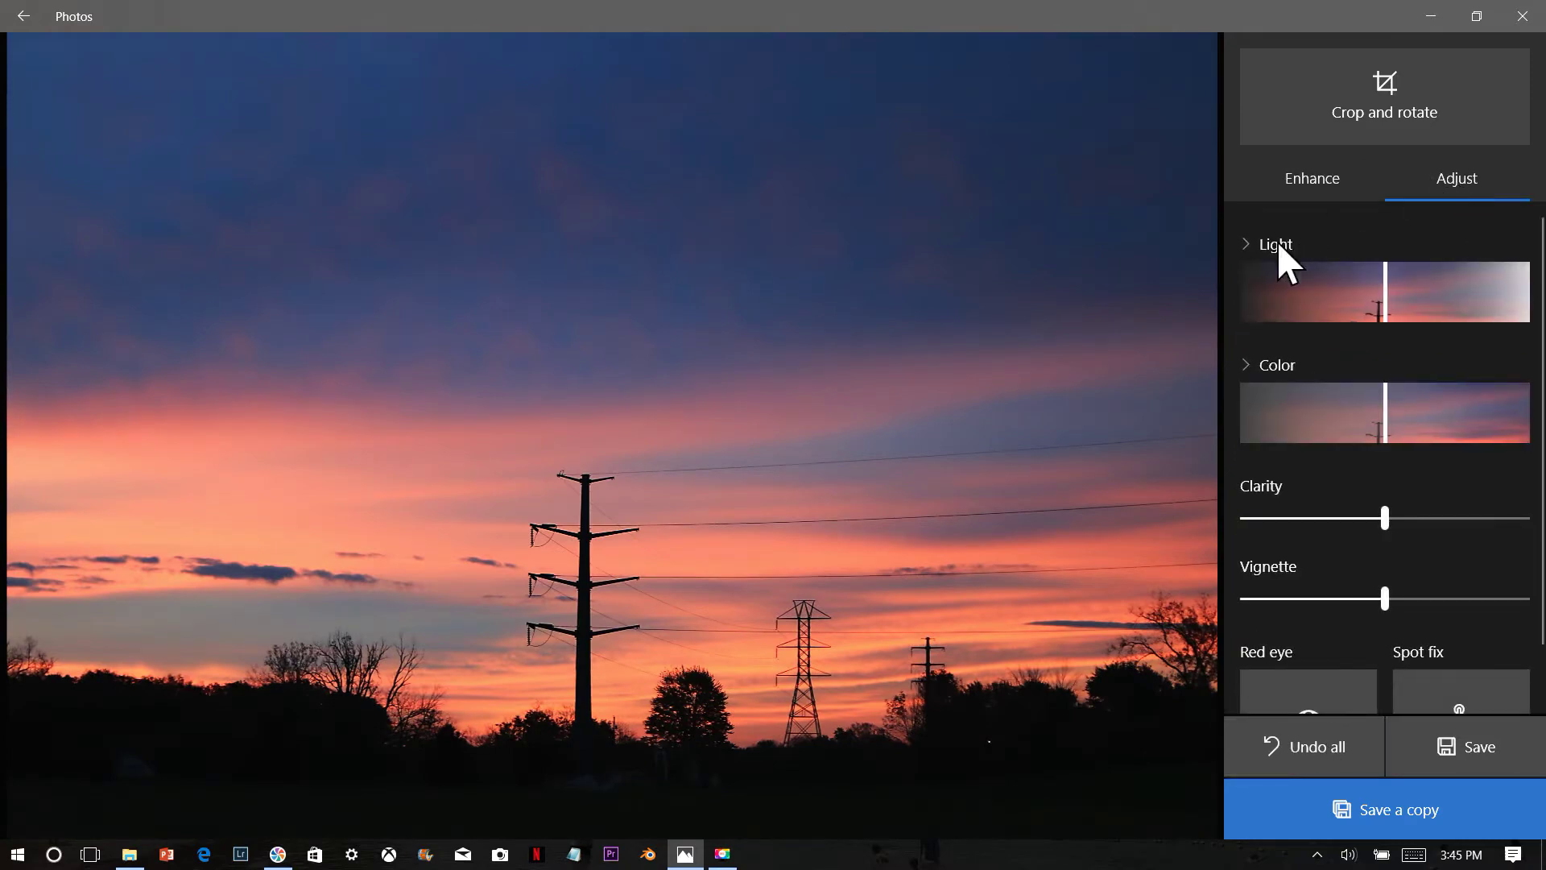
left_click(1279, 245)
mouse_move(1454, 396)
left_mouse_down()
mouse_move(1491, 394)
mouse_move(1447, 403)
left_mouse_up()
mouse_move(1384, 471)
left_mouse_down()
mouse_move(1363, 467)
mouse_move(1396, 467)
mouse_move(1369, 475)
left_mouse_up()
left_click_drag(1350, 608, 1443, 611)
left_click_drag(1538, 394, 1537, 607)
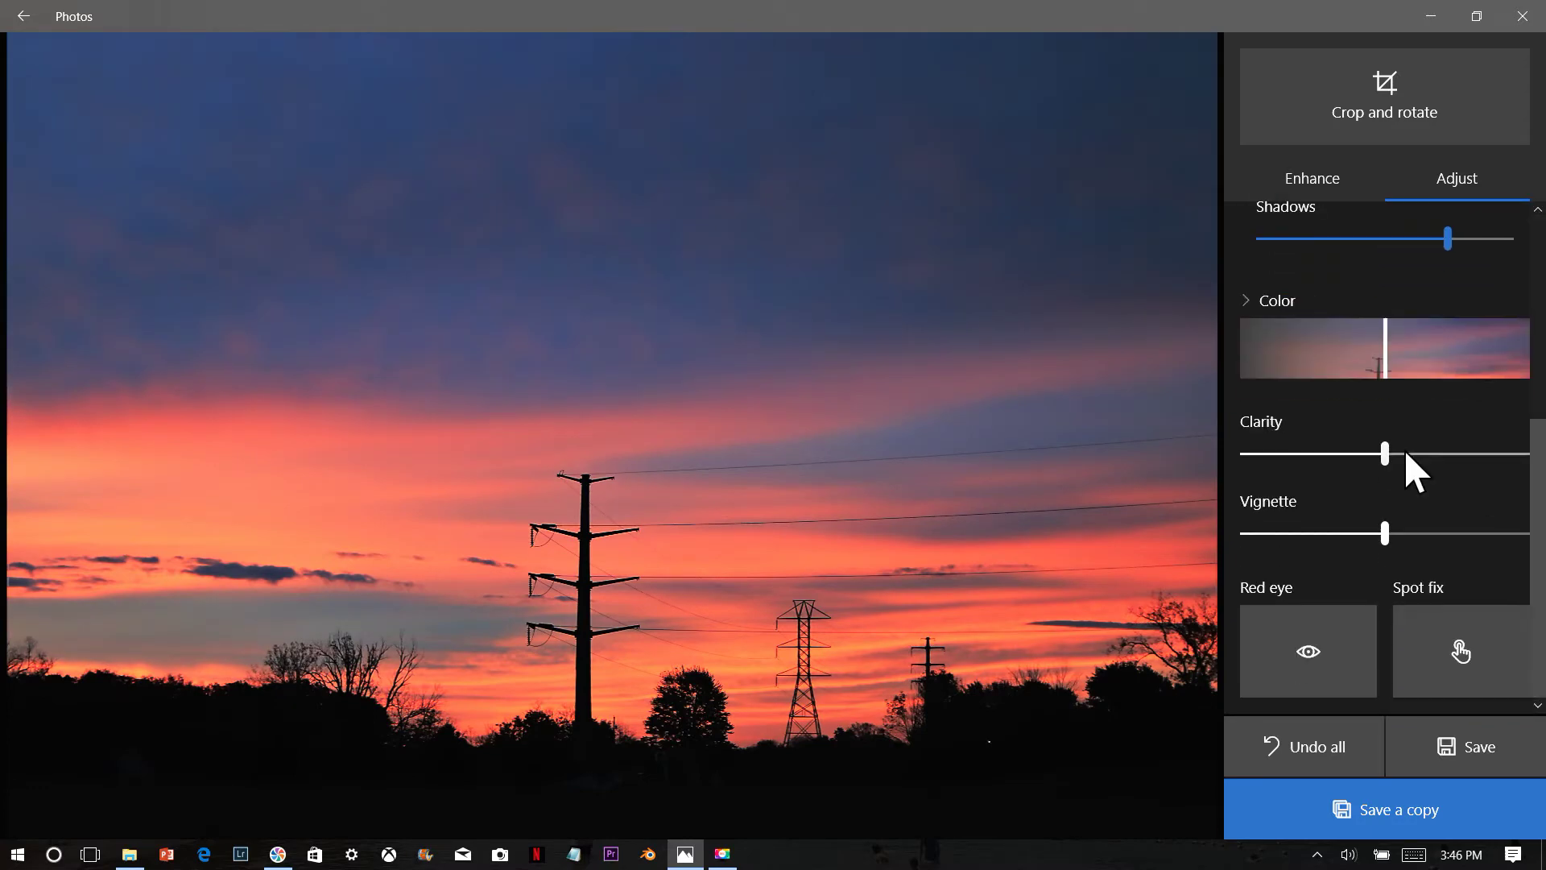
left_click_drag(1394, 452, 1470, 455)
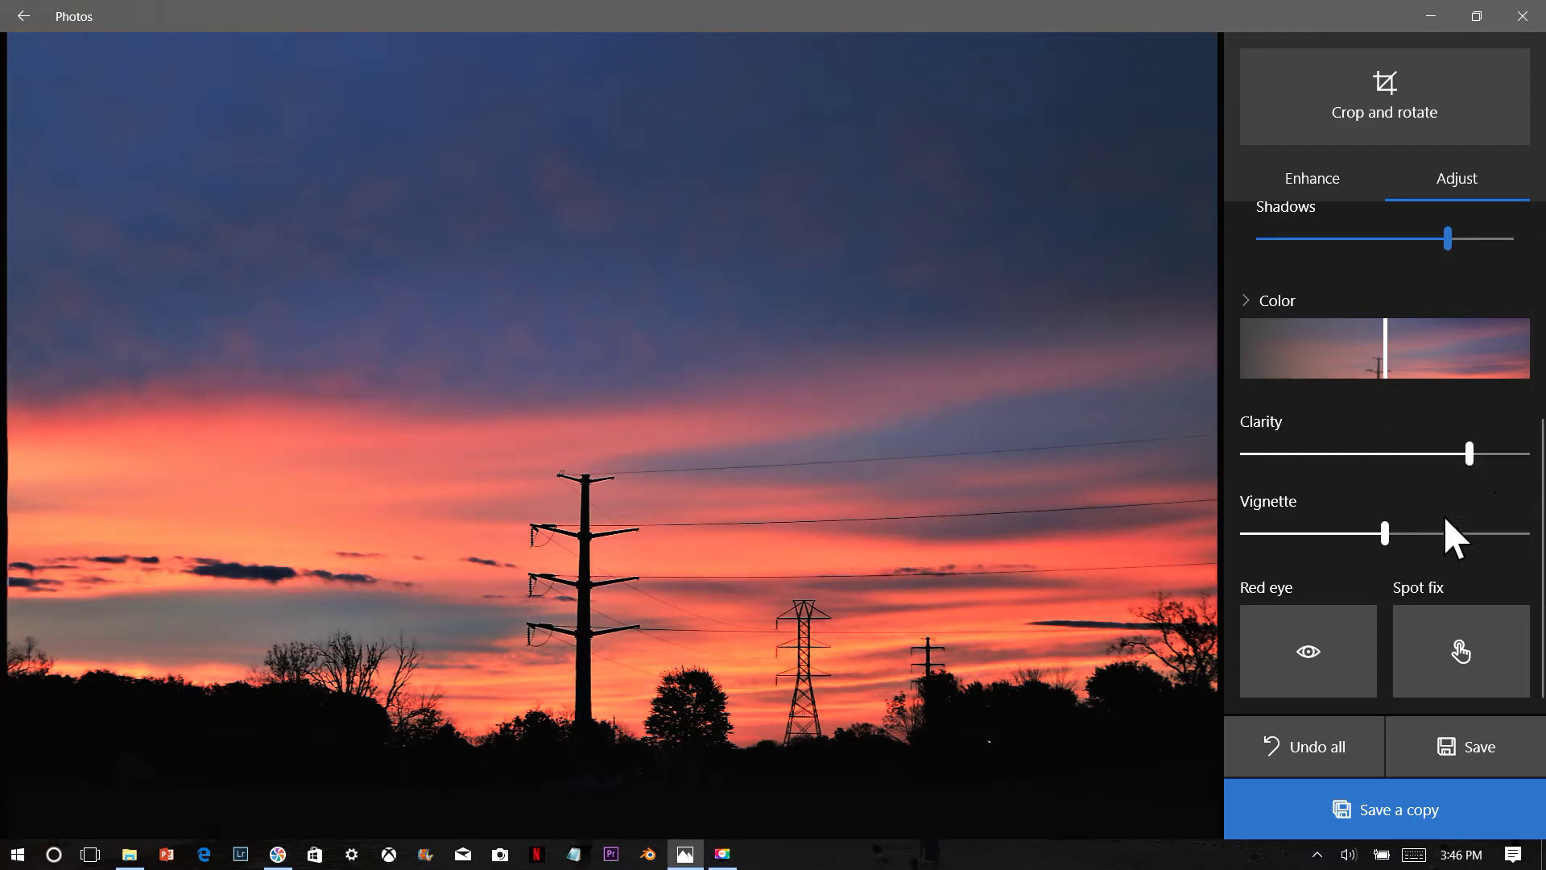
left_click_drag(1283, 462, 1439, 457)
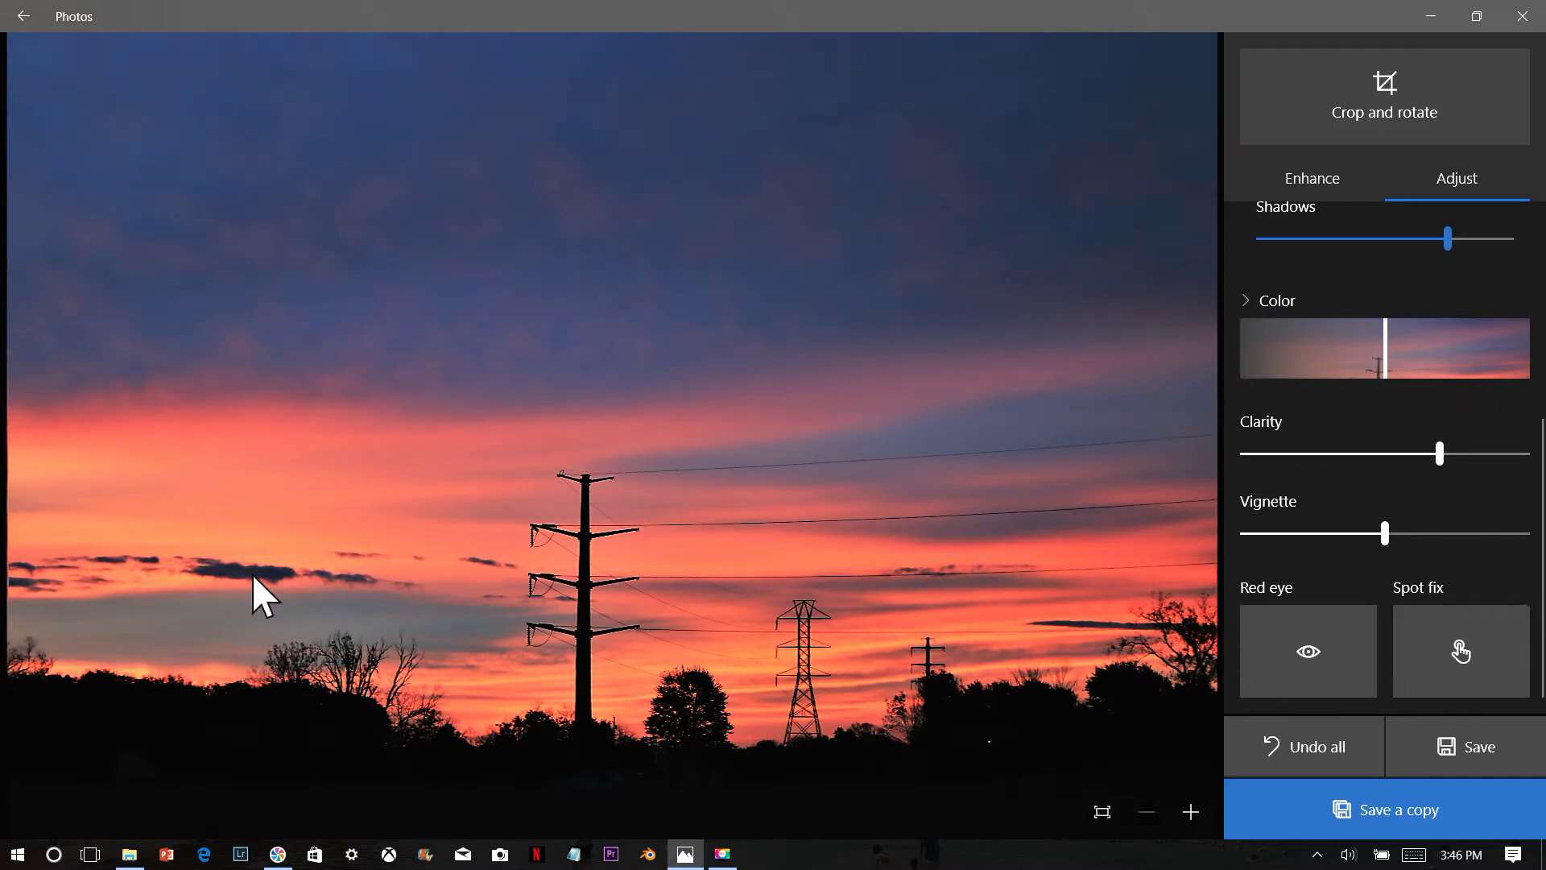
left_click(1462, 751)
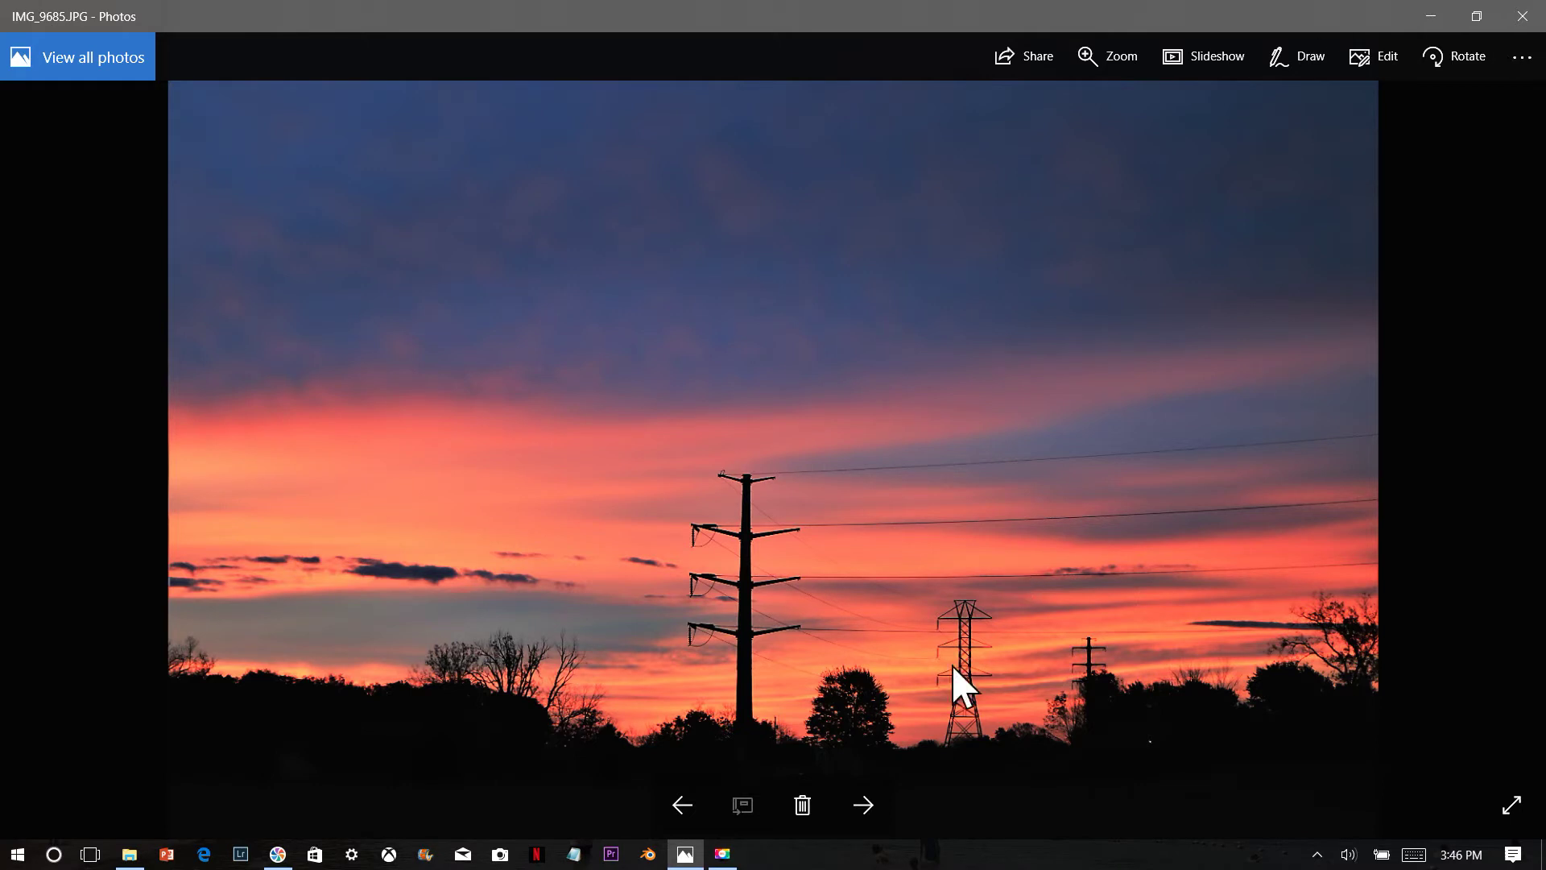
Step: On the next photo, apply Enhance and preview the Sunscreen, Rouge and Slate filters
left_click(868, 806)
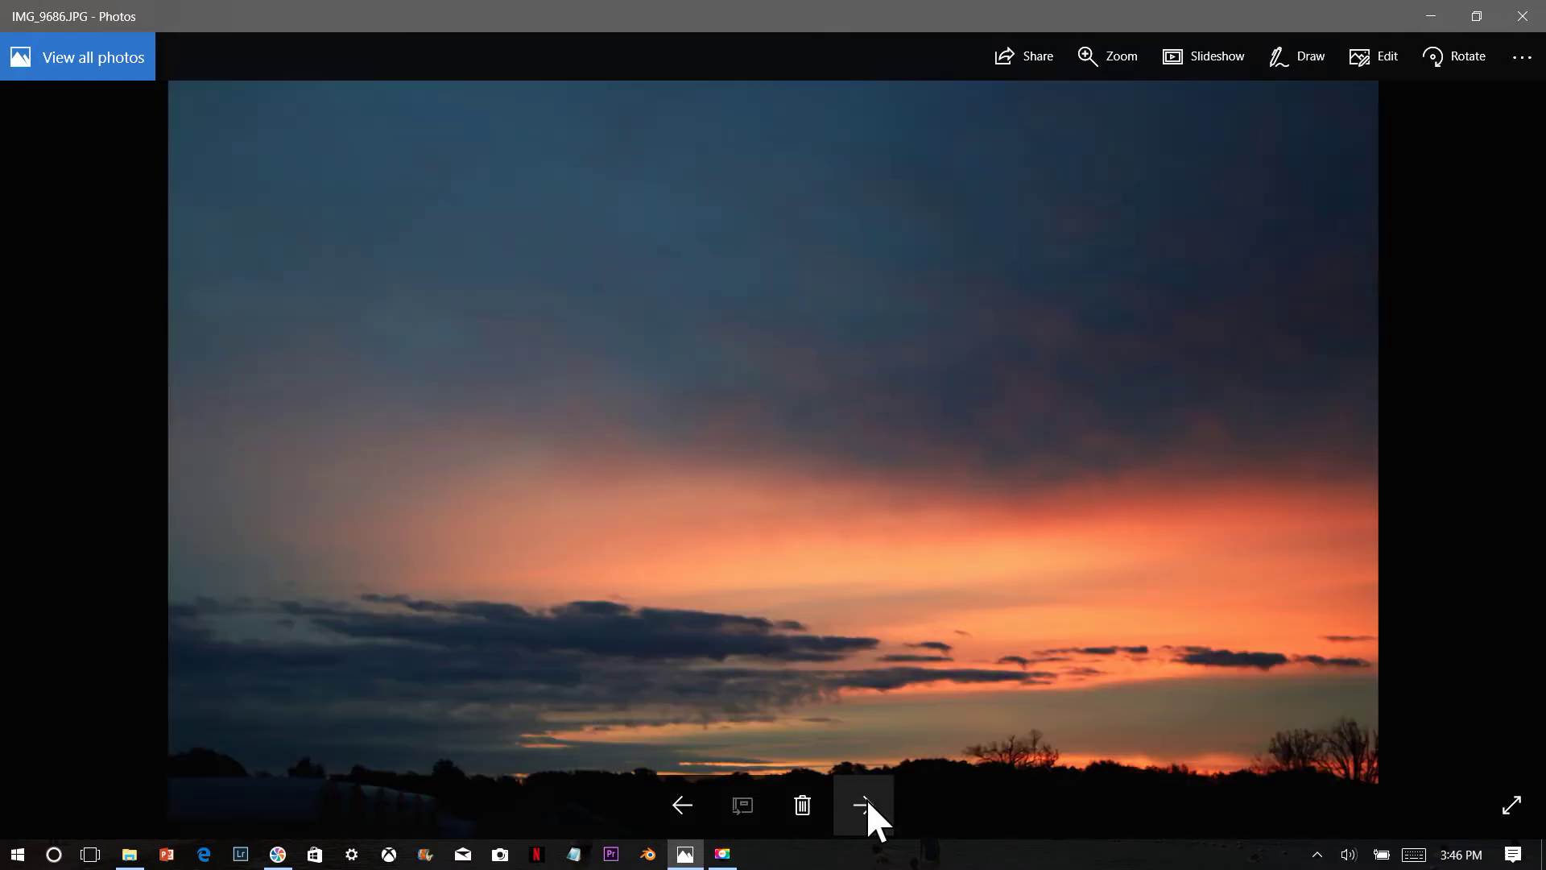
left_click(1389, 57)
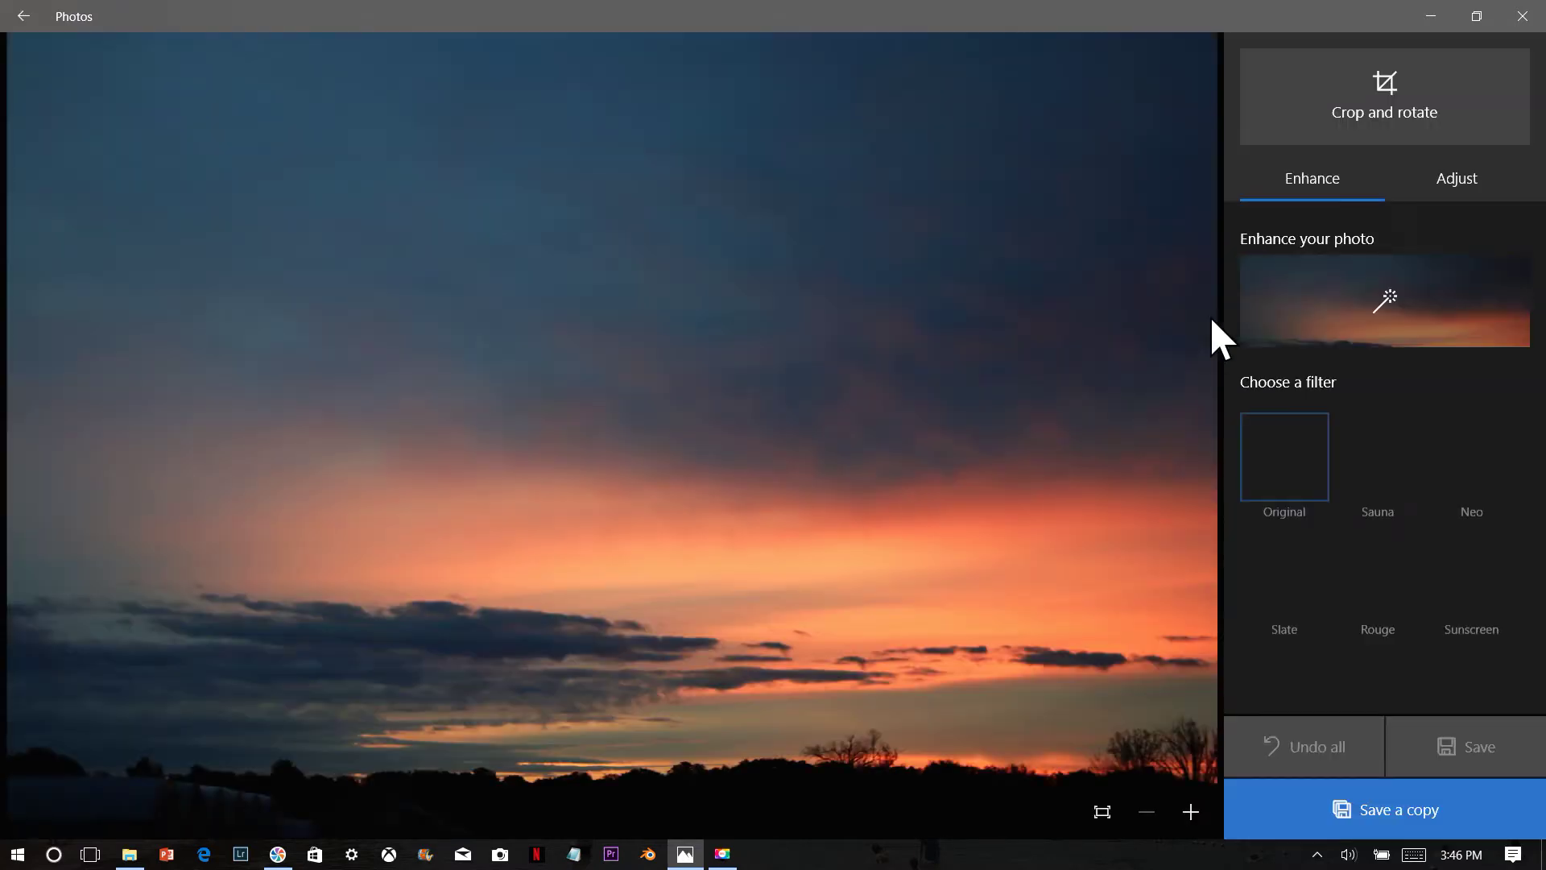
left_click(1403, 299)
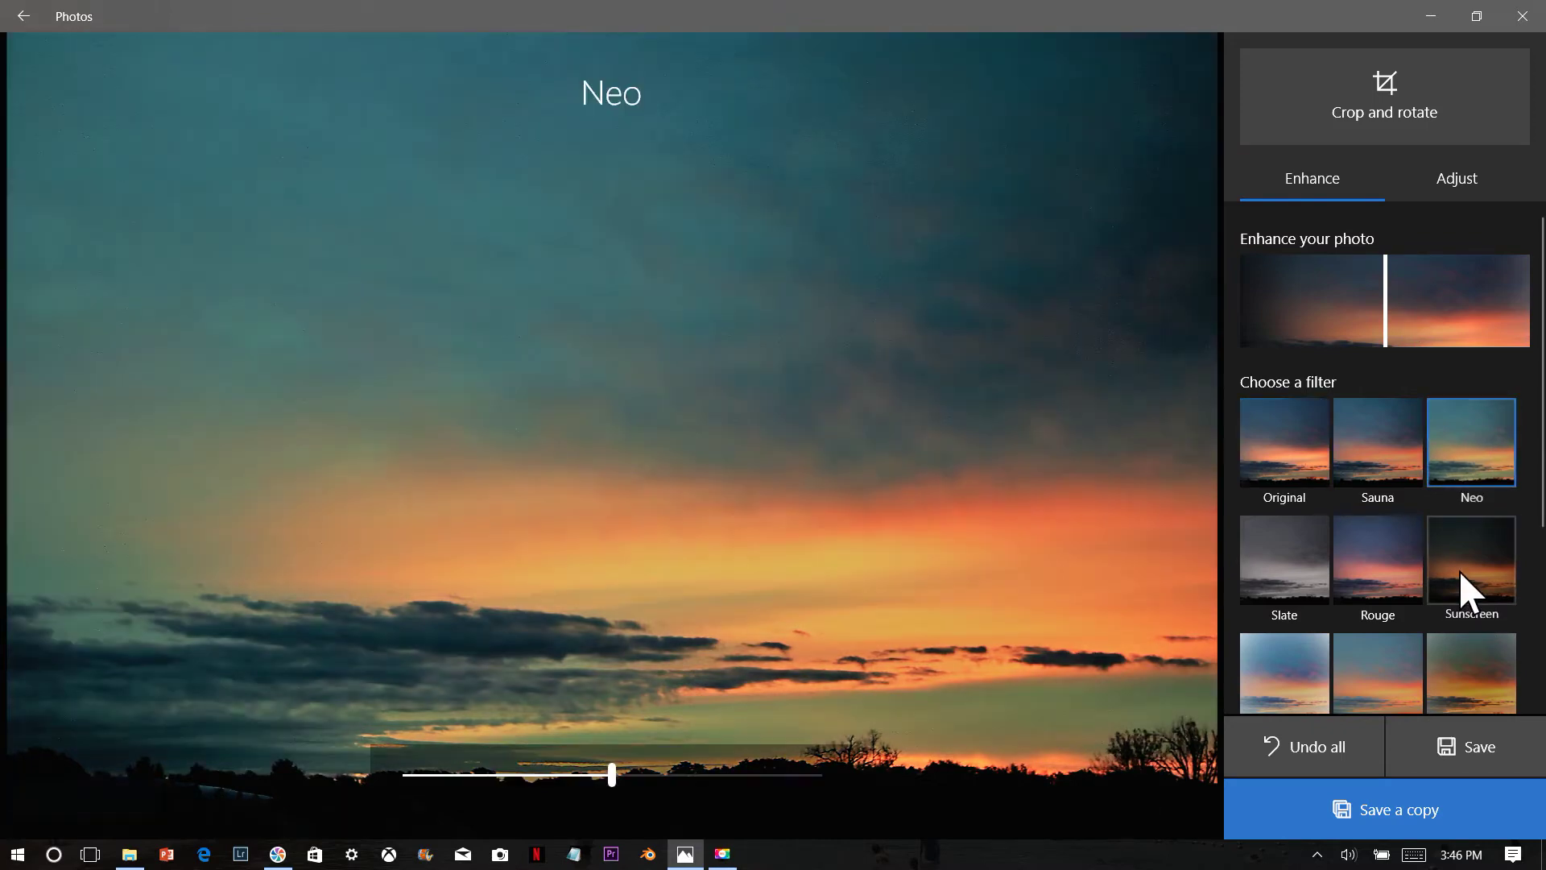
left_click(1462, 592)
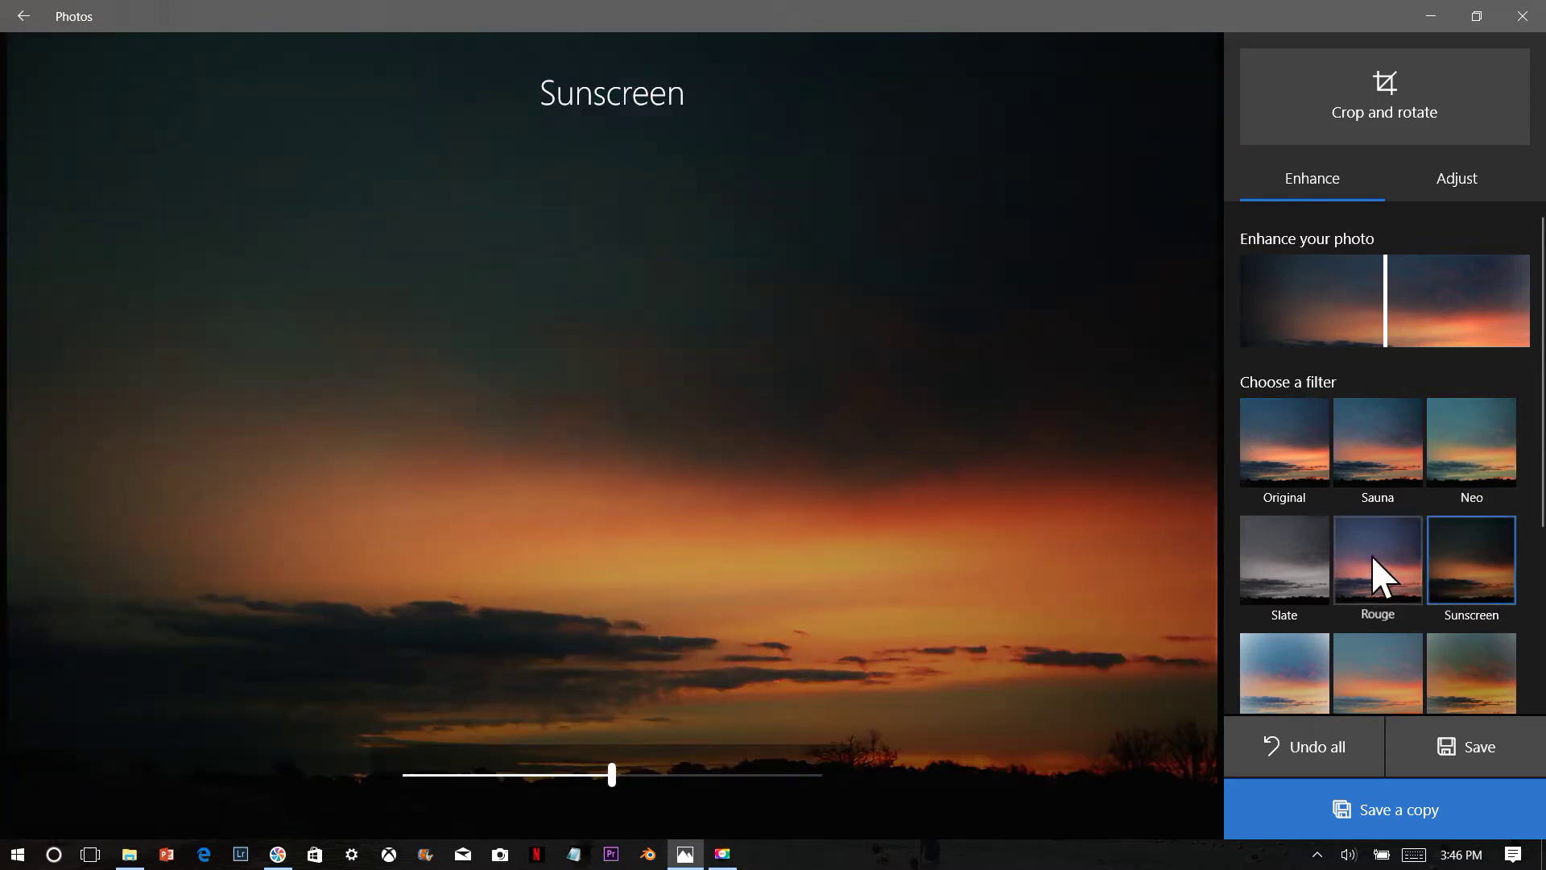
left_click(1371, 553)
left_click(1283, 555)
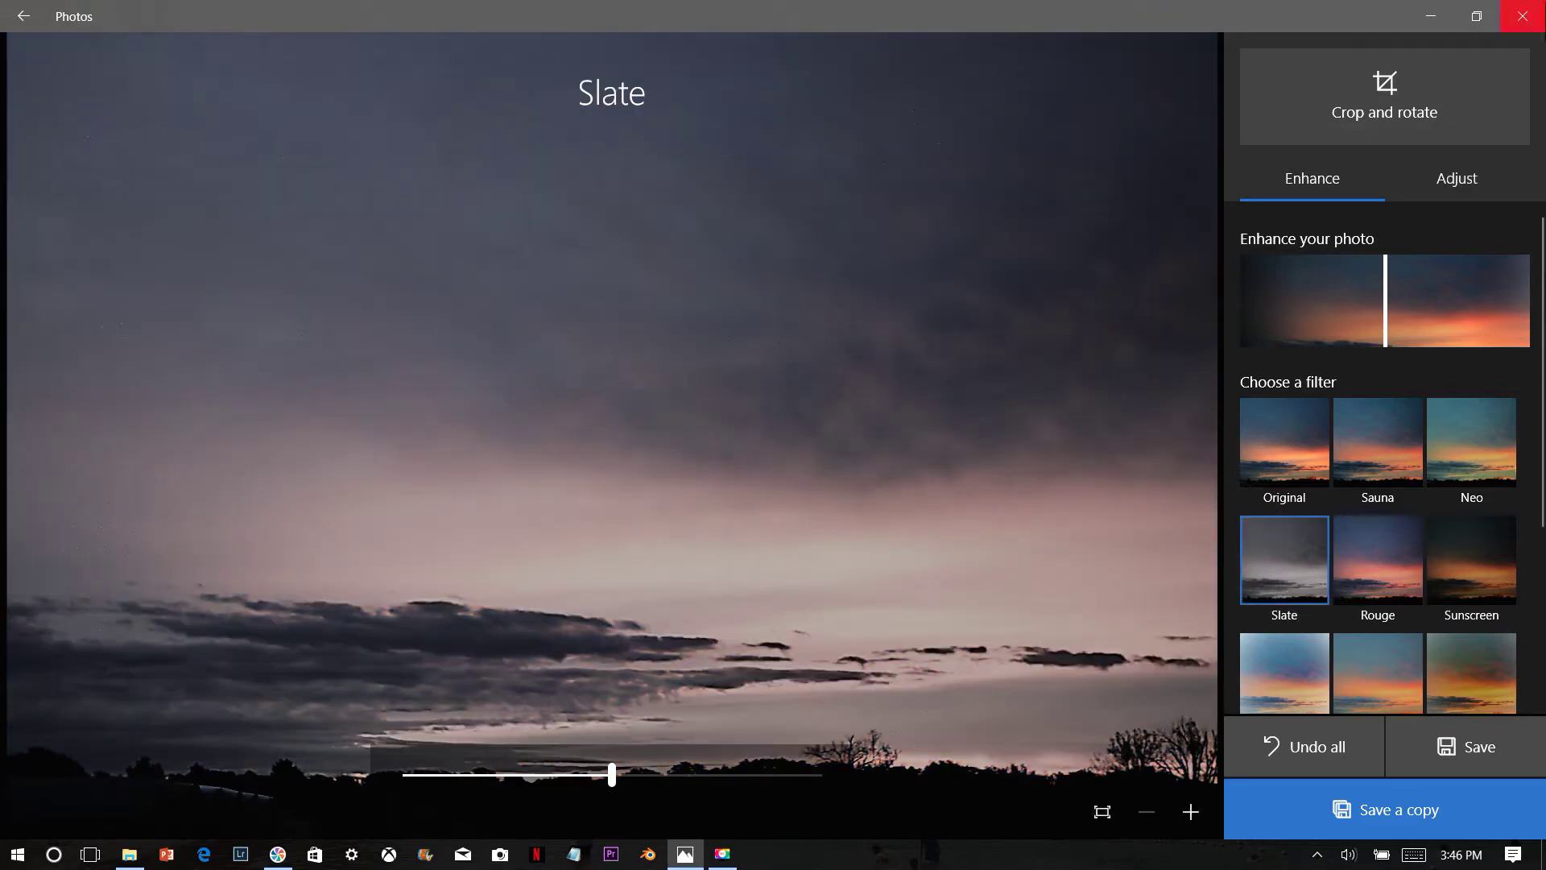
left_click(1522, 16)
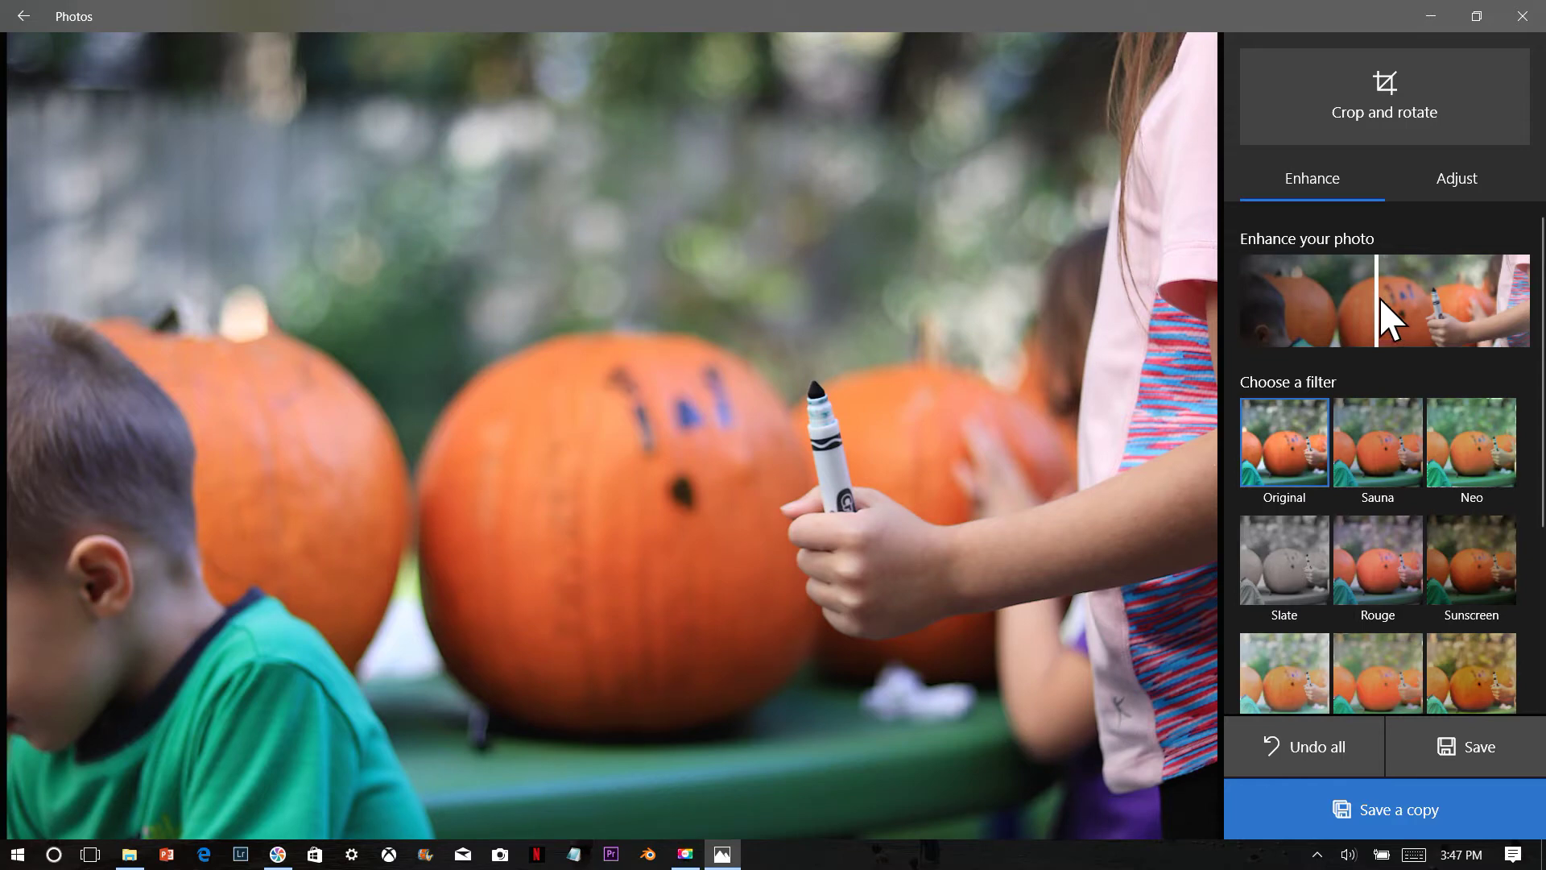
Step: Set Enhance to full strength, raise clarity and light, lower colour, and save the pumpkin photo
left_click(1379, 298)
left_click_drag(1394, 297, 1404, 342)
left_click(1457, 187)
scroll(1500, 417, "down", 2)
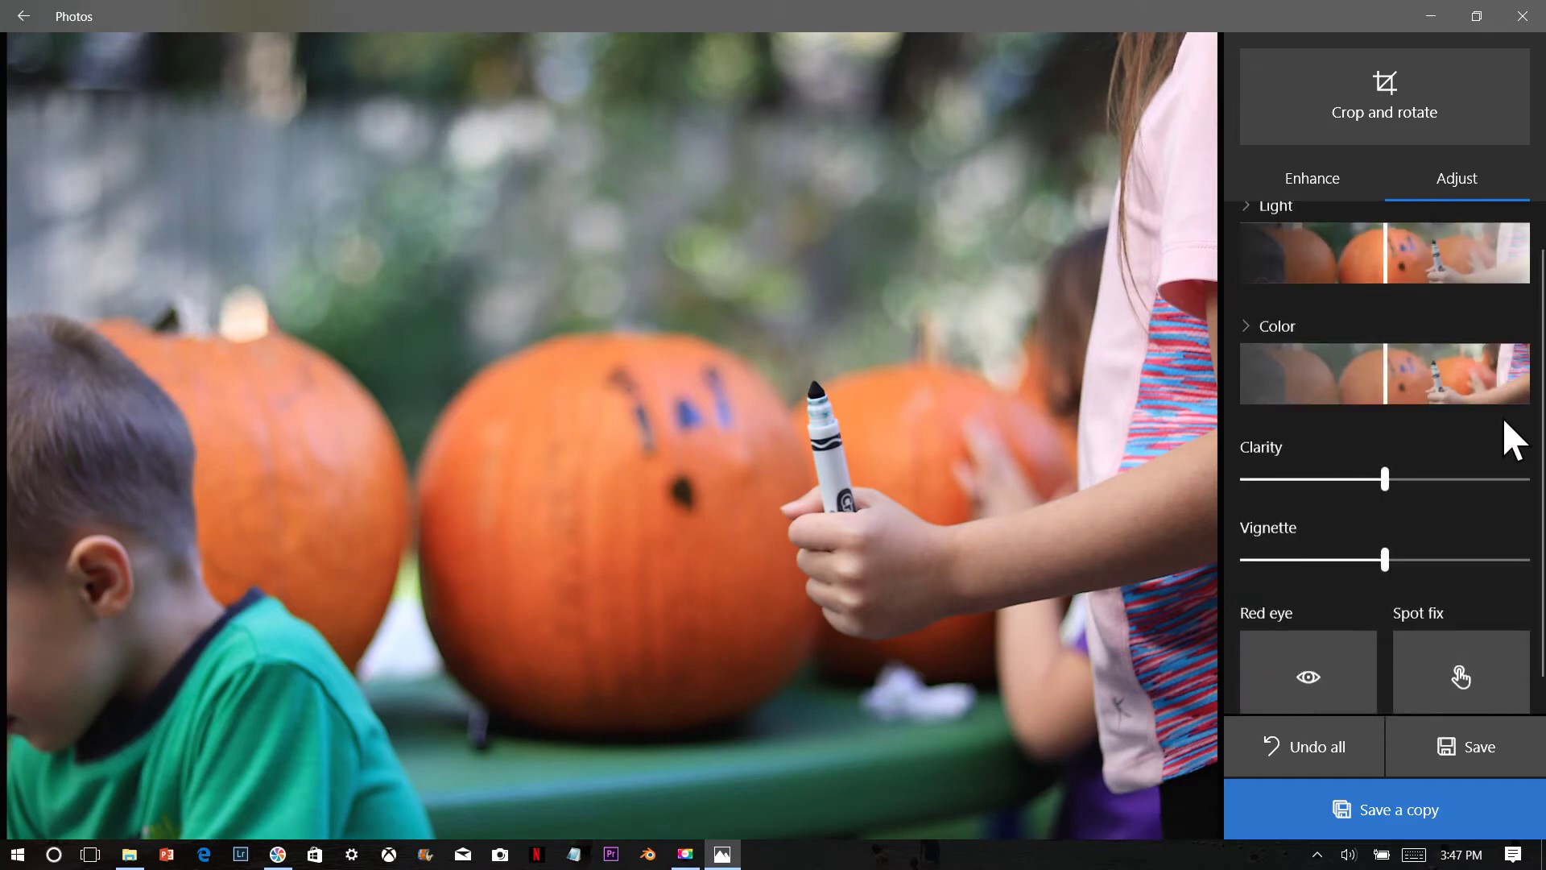
left_click_drag(1385, 453, 1471, 451)
mouse_move(1387, 233)
left_mouse_down()
mouse_move(1454, 229)
mouse_move(1326, 258)
mouse_move(1397, 259)
mouse_move(1381, 256)
left_mouse_up()
mouse_move(1377, 346)
left_mouse_down()
mouse_move(1449, 347)
mouse_move(1262, 349)
mouse_move(1384, 350)
left_mouse_up()
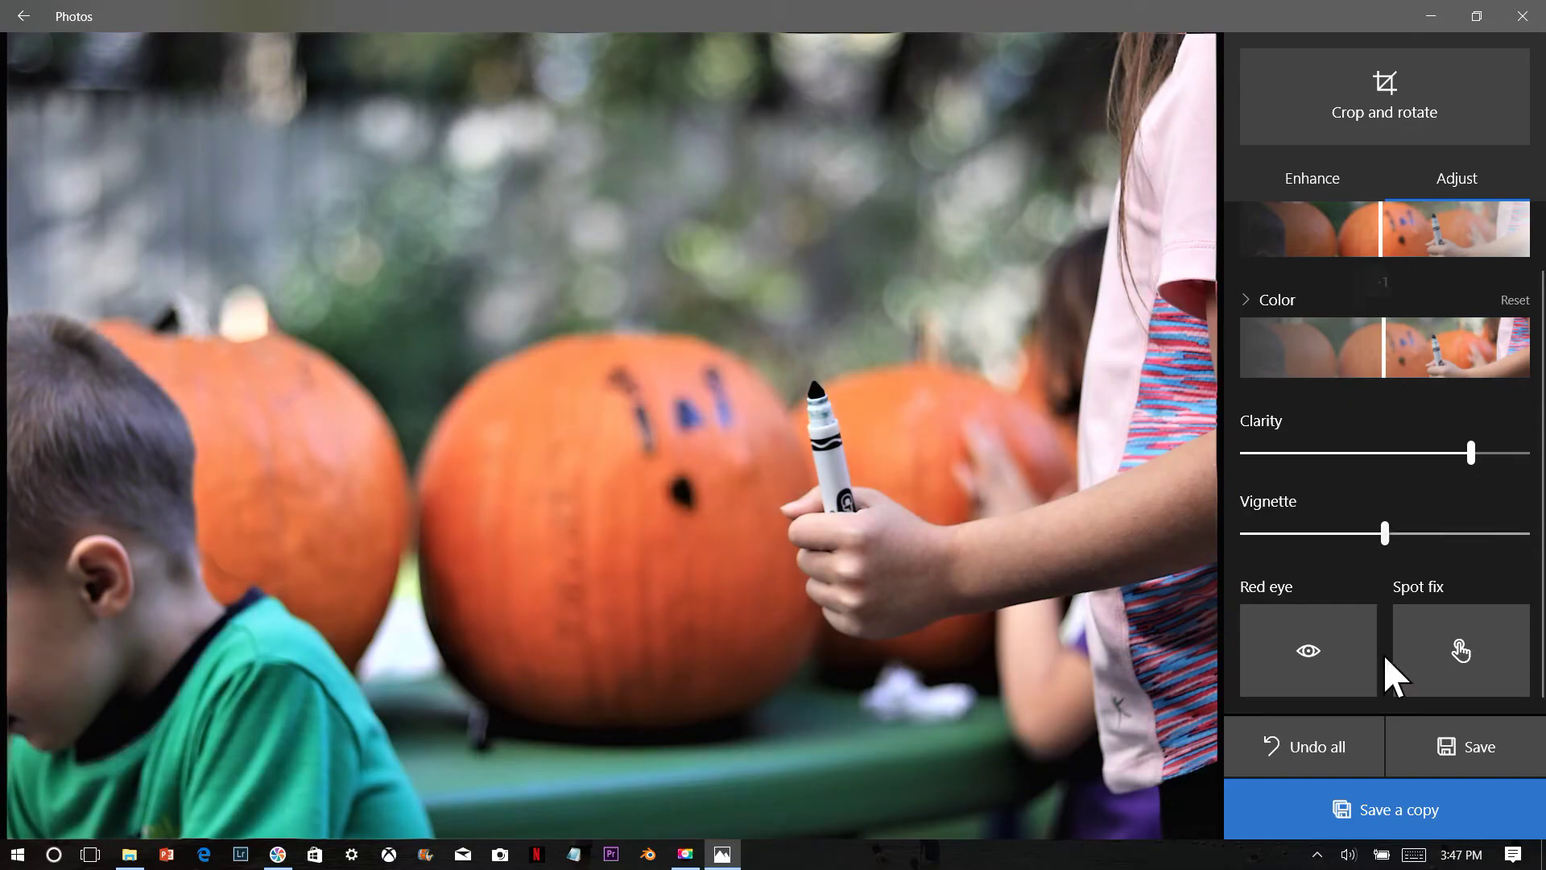
left_click(1444, 745)
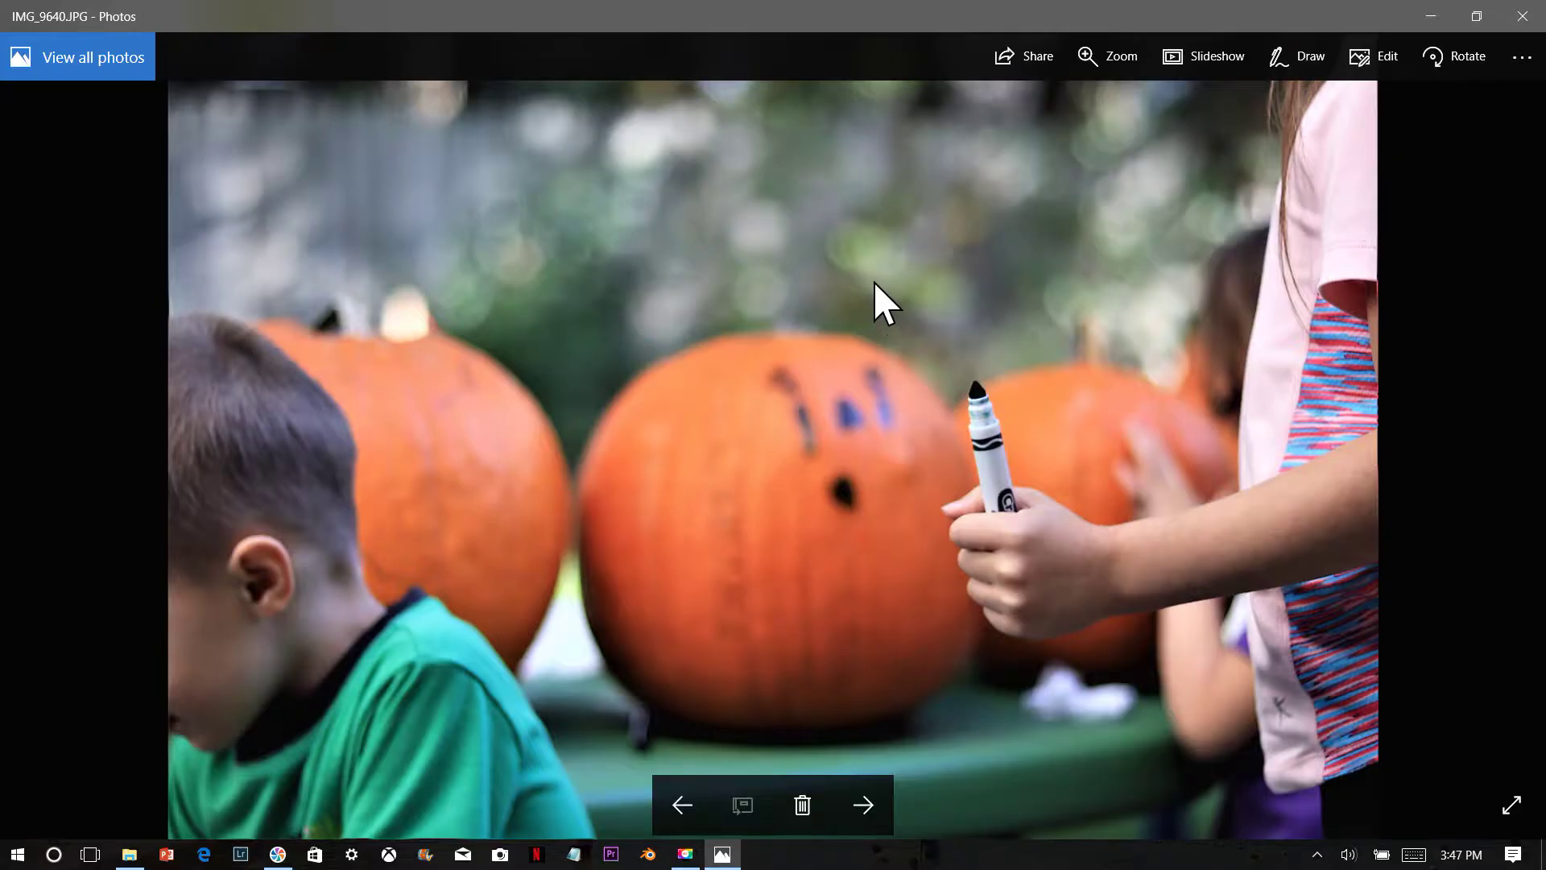
left_click(1521, 16)
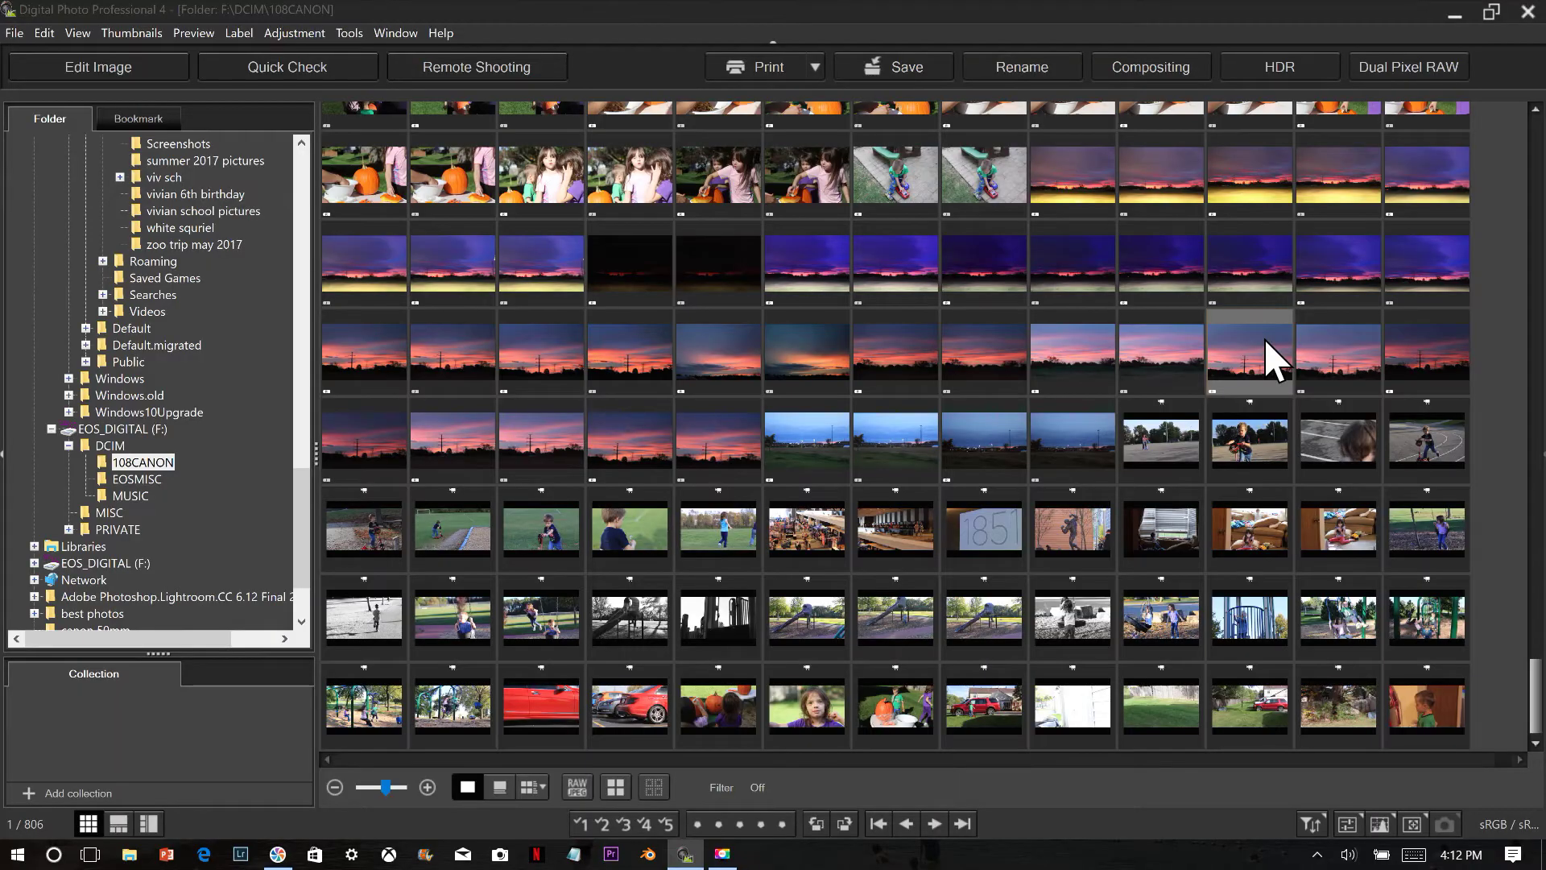
Step: Open the sunset power-line thumbnail from the folder grid in the Edit Image window
double_click(1277, 358)
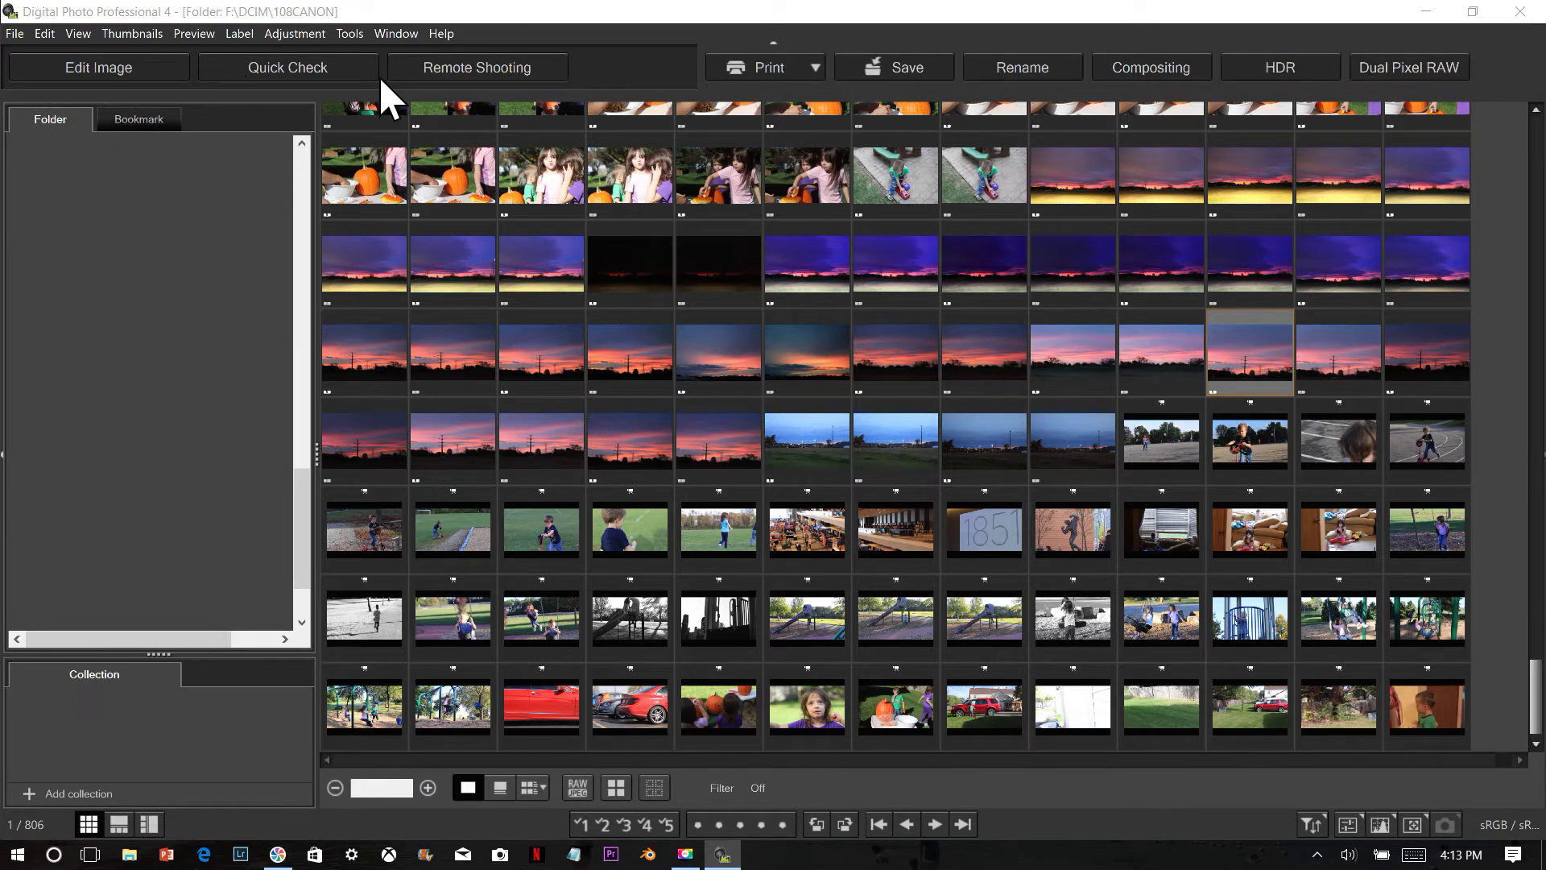
left_click(132, 66)
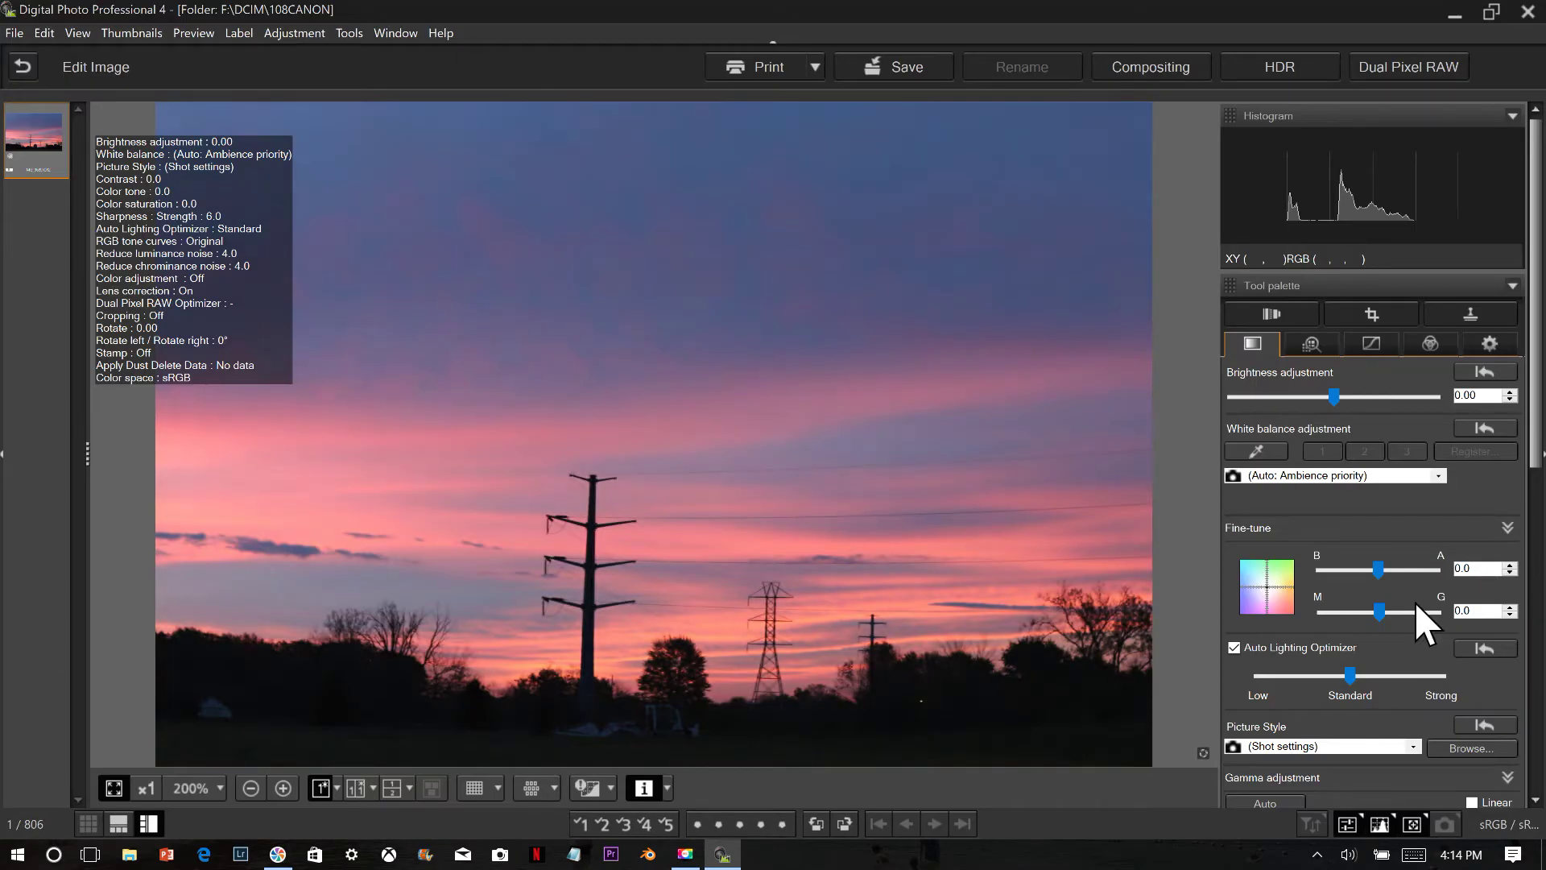
Step: Raise brightness to +0.67, increase contrast and lift the shadows to 2.0
left_click_drag(1333, 396, 1357, 396)
left_click_drag(1536, 367, 1534, 759)
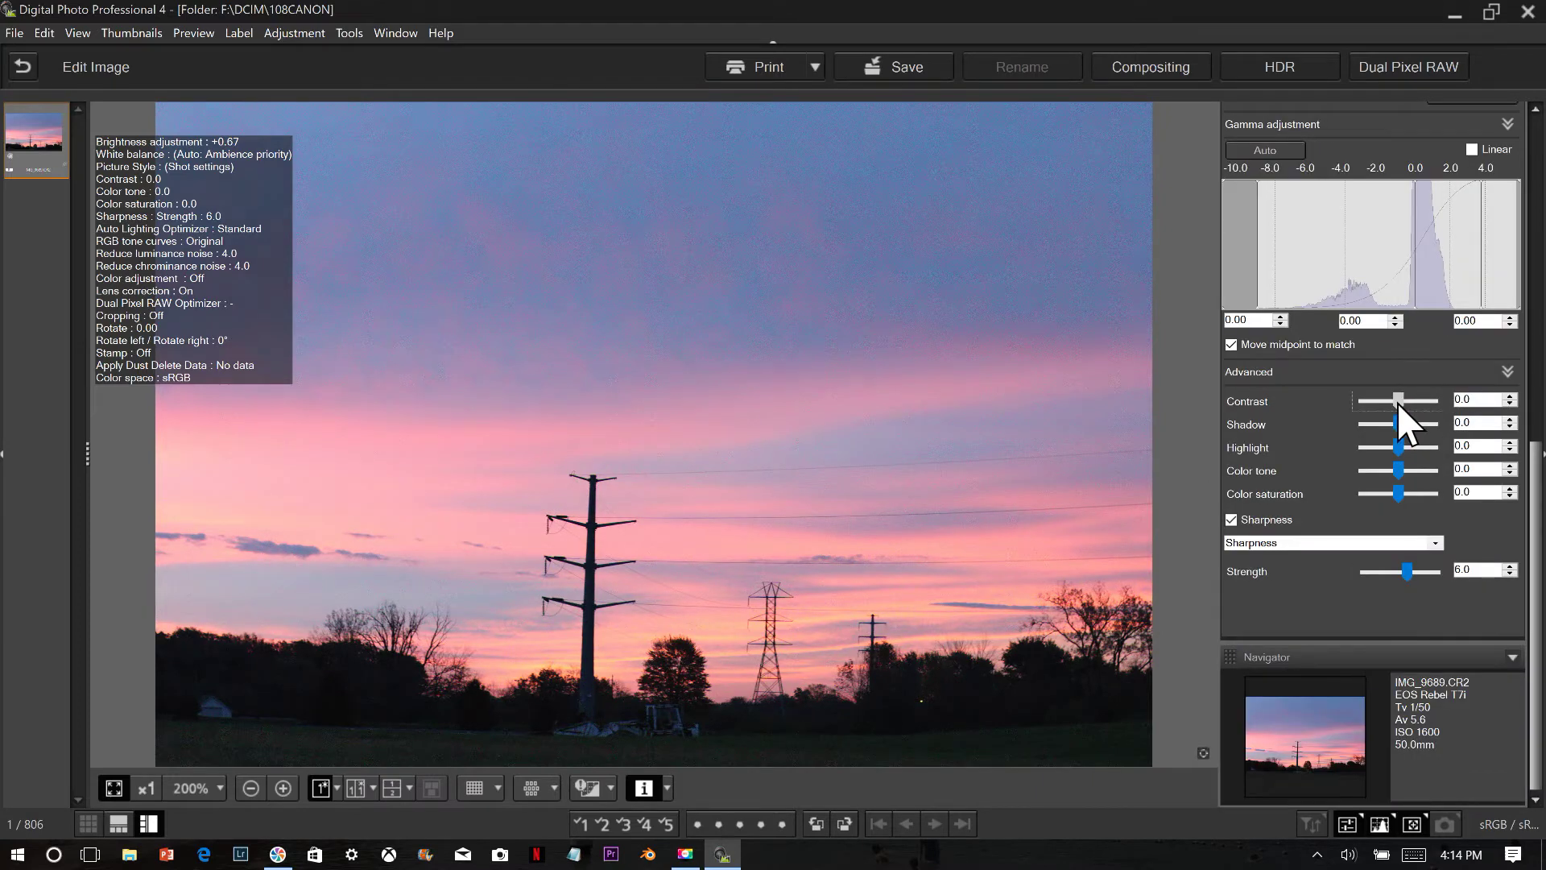
left_click_drag(1397, 401, 1414, 401)
left_click_drag(1399, 424, 1405, 493)
left_click_drag(1539, 741, 1540, 686)
scroll(1469, 693, "up", 4)
scroll(1469, 696, "down", 2)
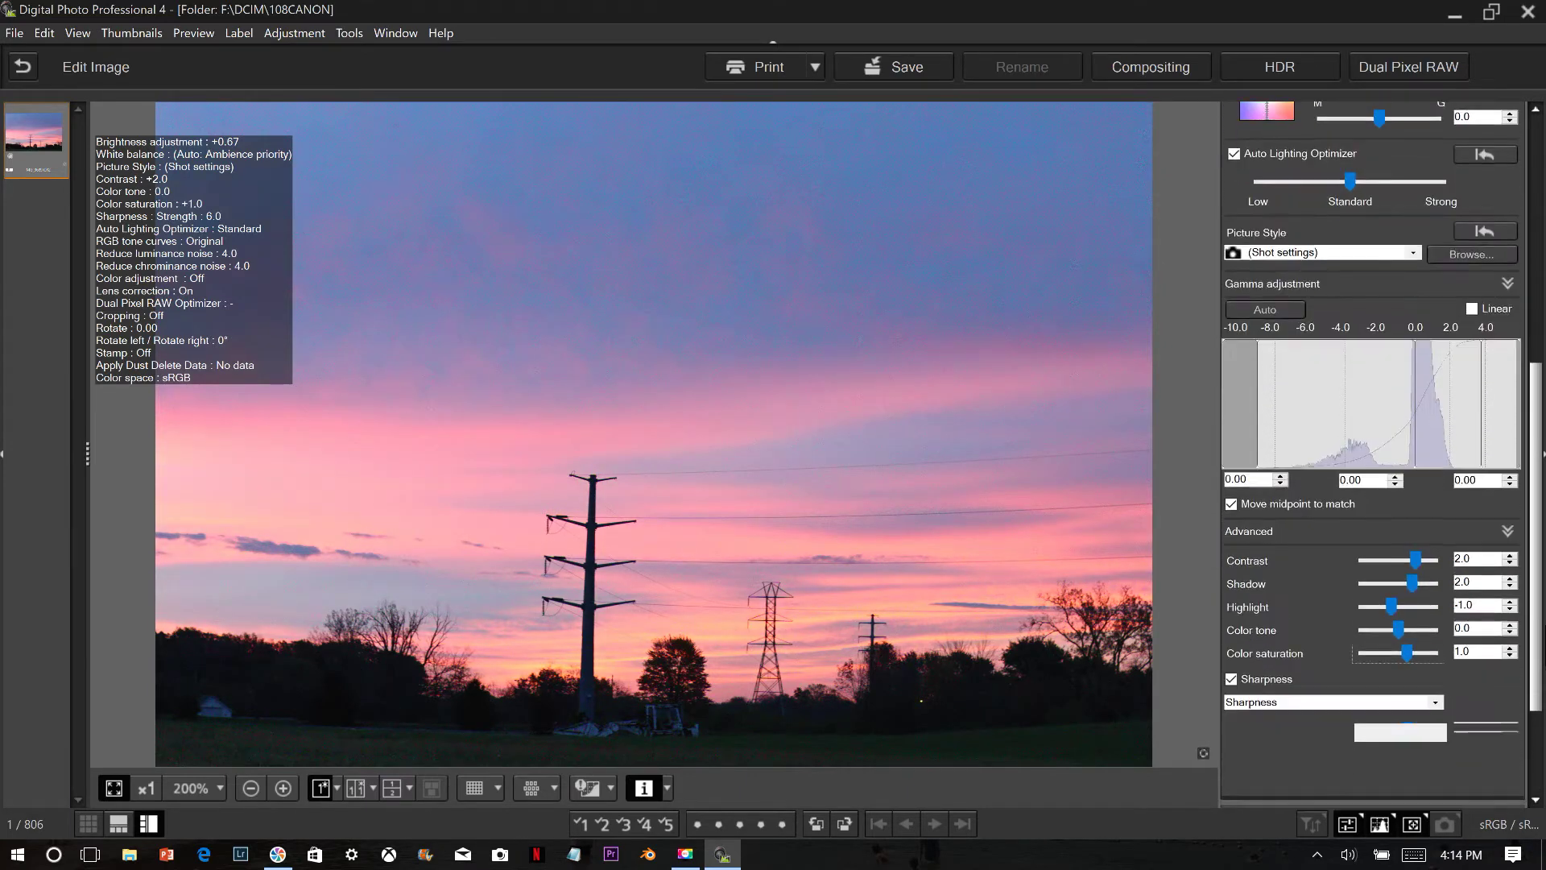
scroll(1459, 680, "down", 1)
Step: Set Sharpness strength to 10 and apply automatic gamma adjustment
left_click(1510, 658)
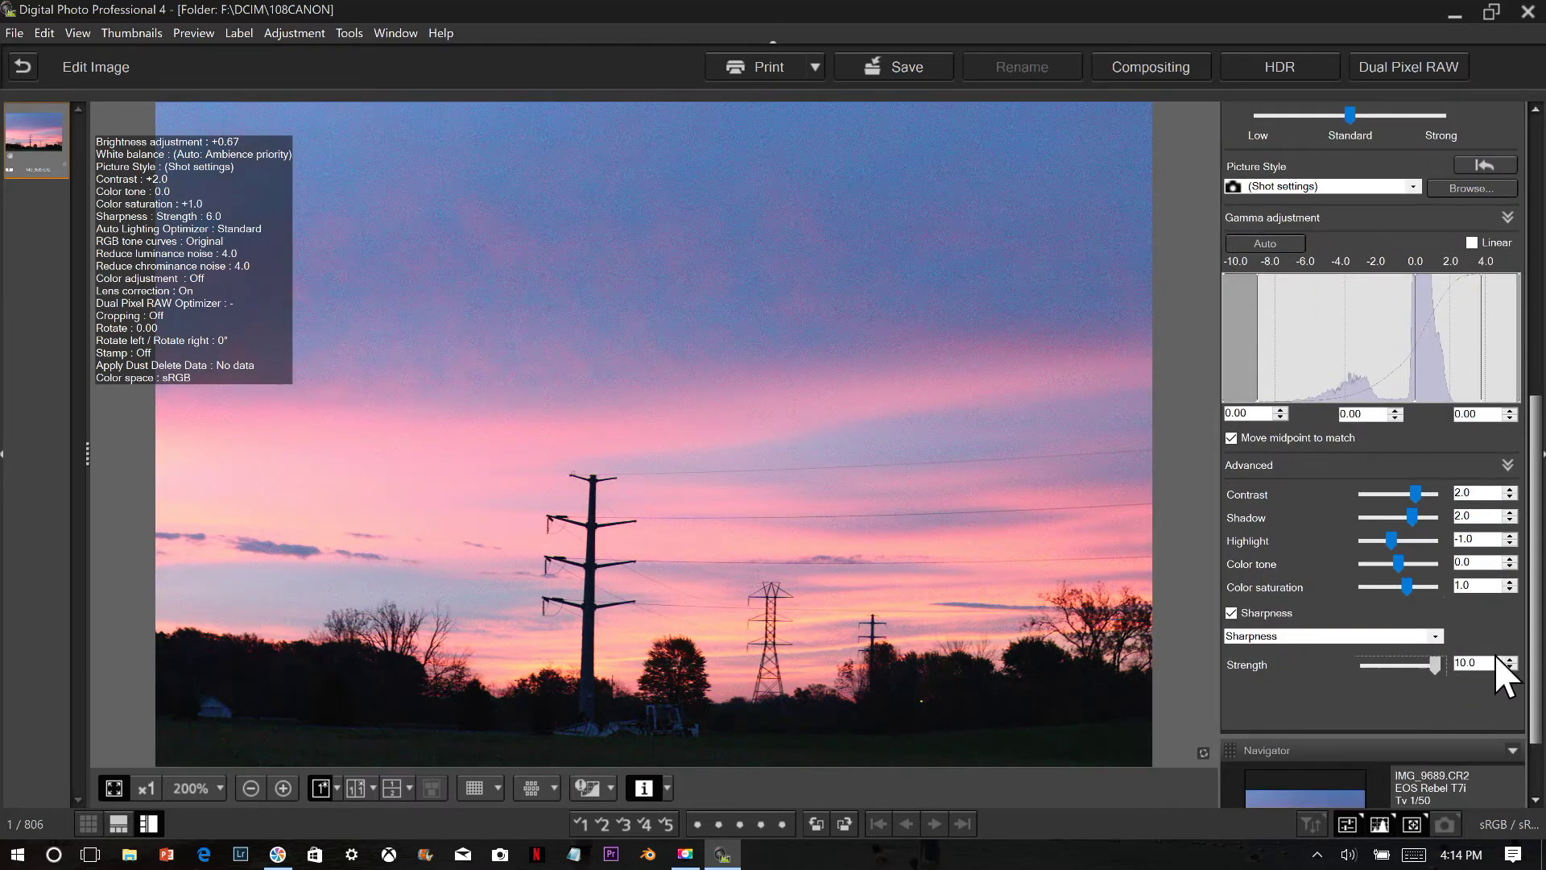
left_click_drag(1539, 644, 1539, 553)
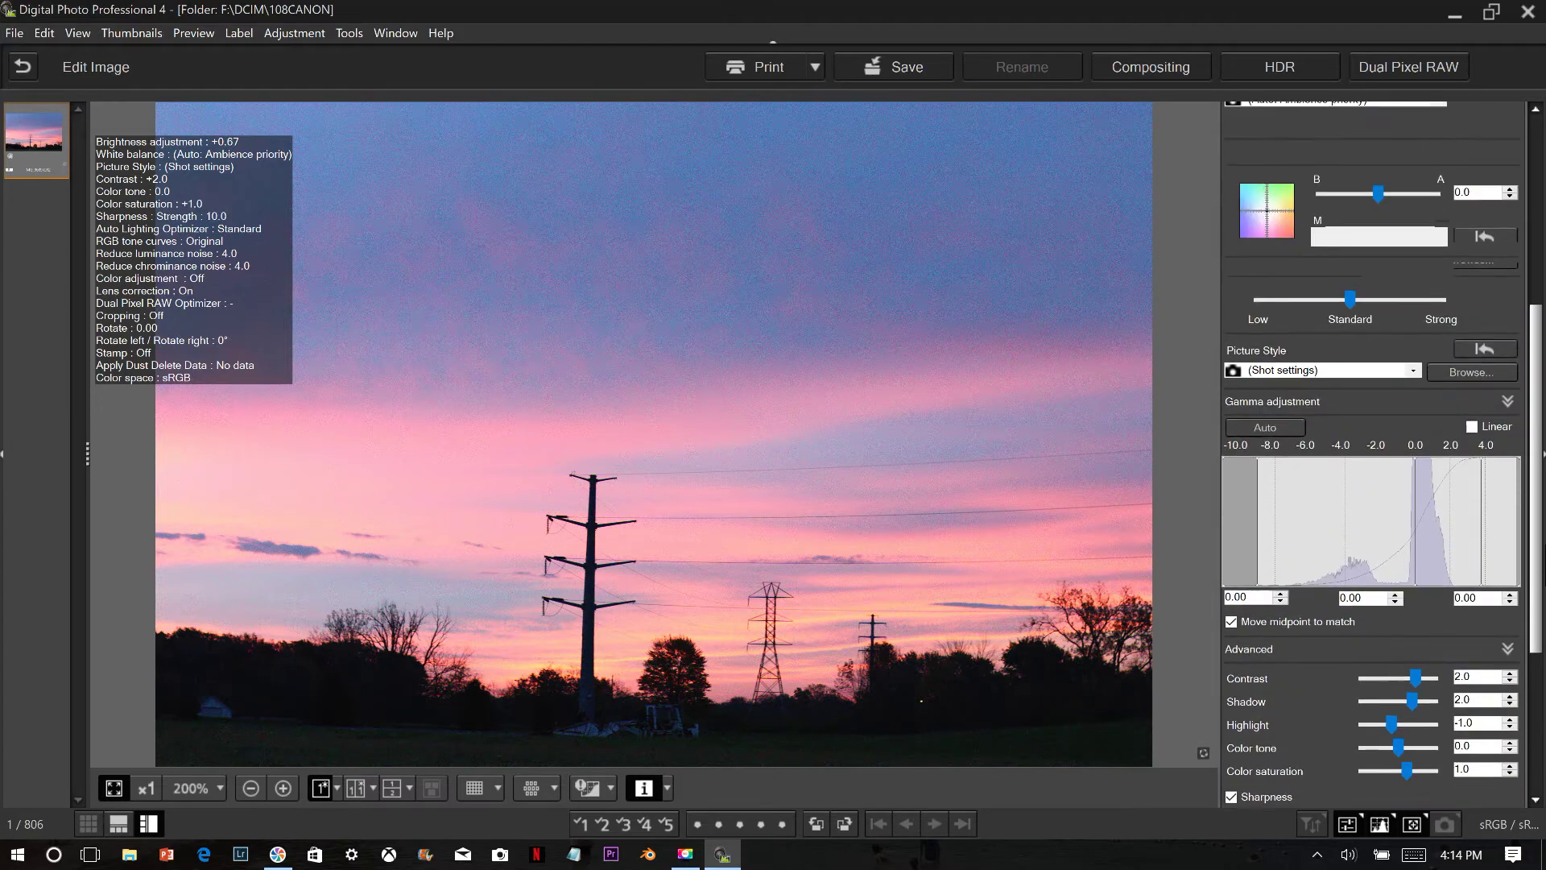
left_click(1282, 427)
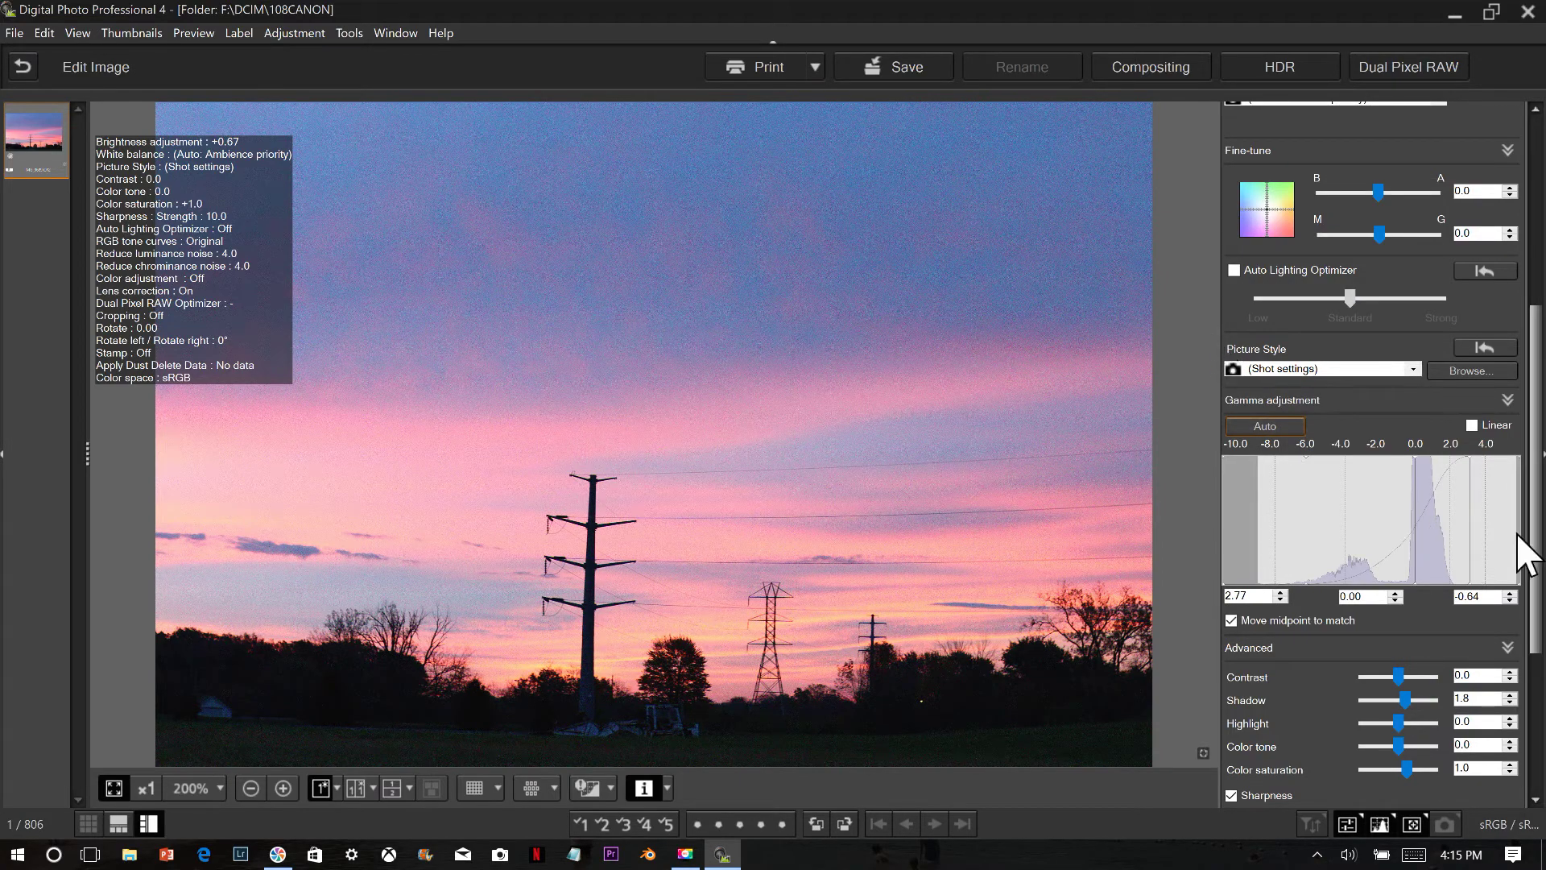
left_click_drag(1534, 533, 1532, 241)
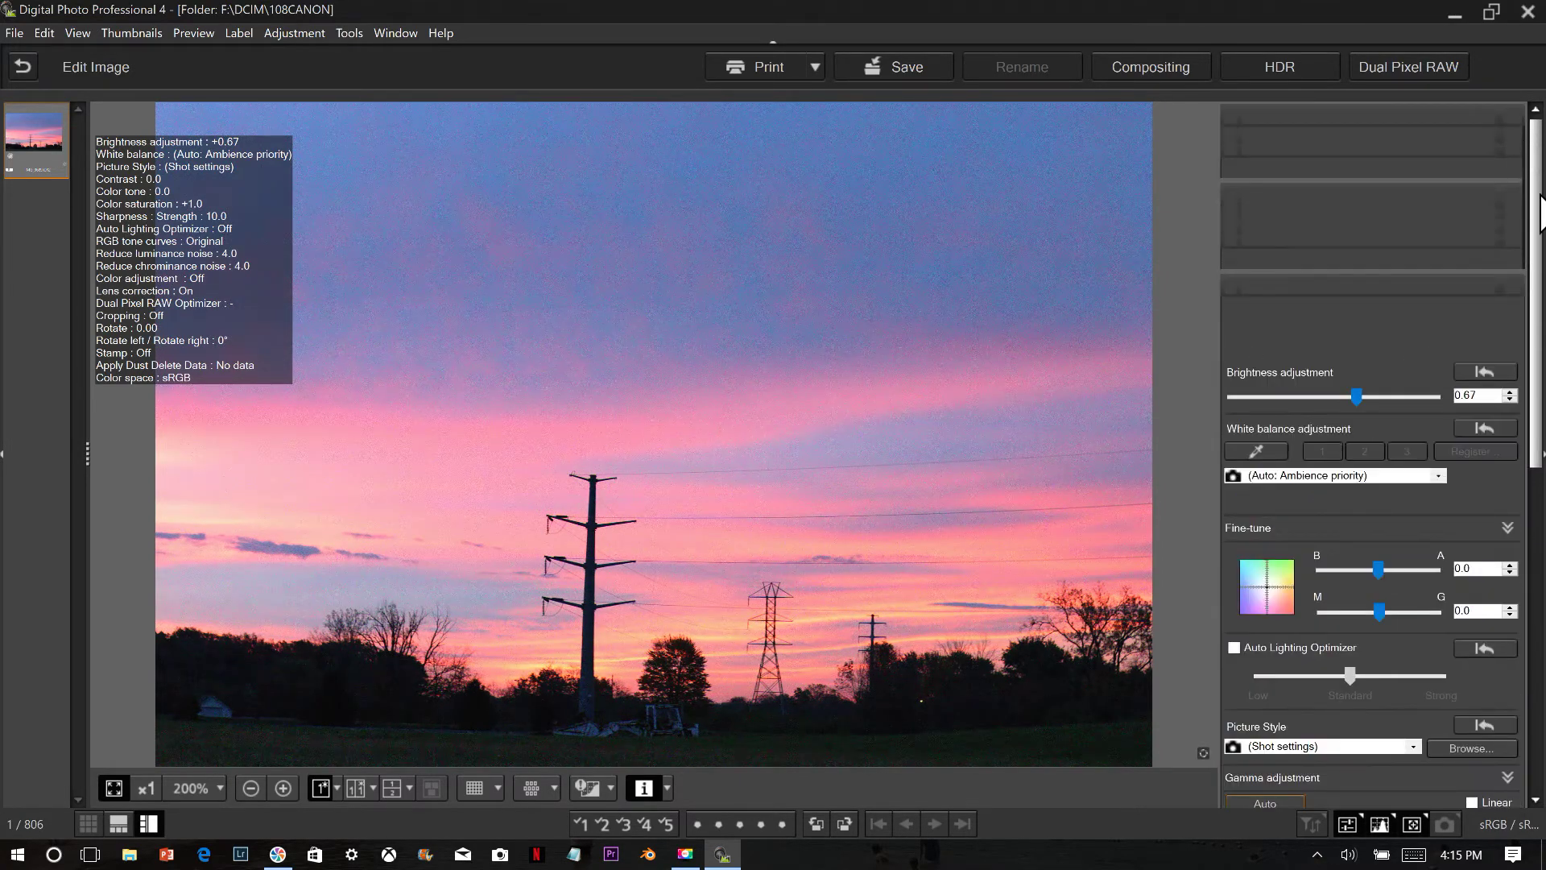
Step: Set luminance and chrominance noise reduction both to 15 on the Noise reduction tab
left_click(1428, 344)
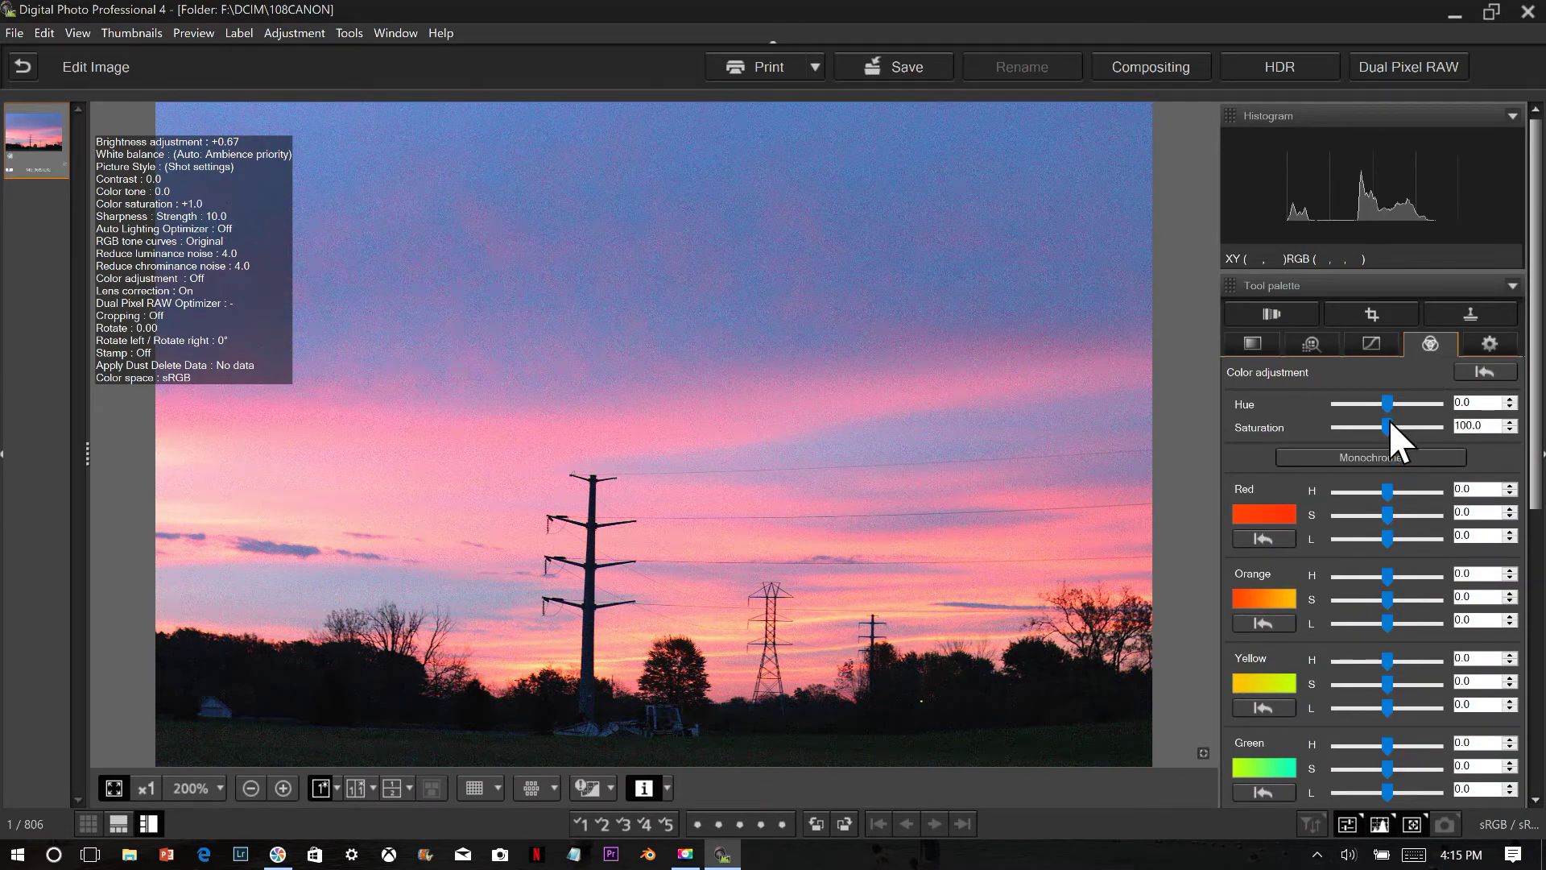
left_click(1372, 341)
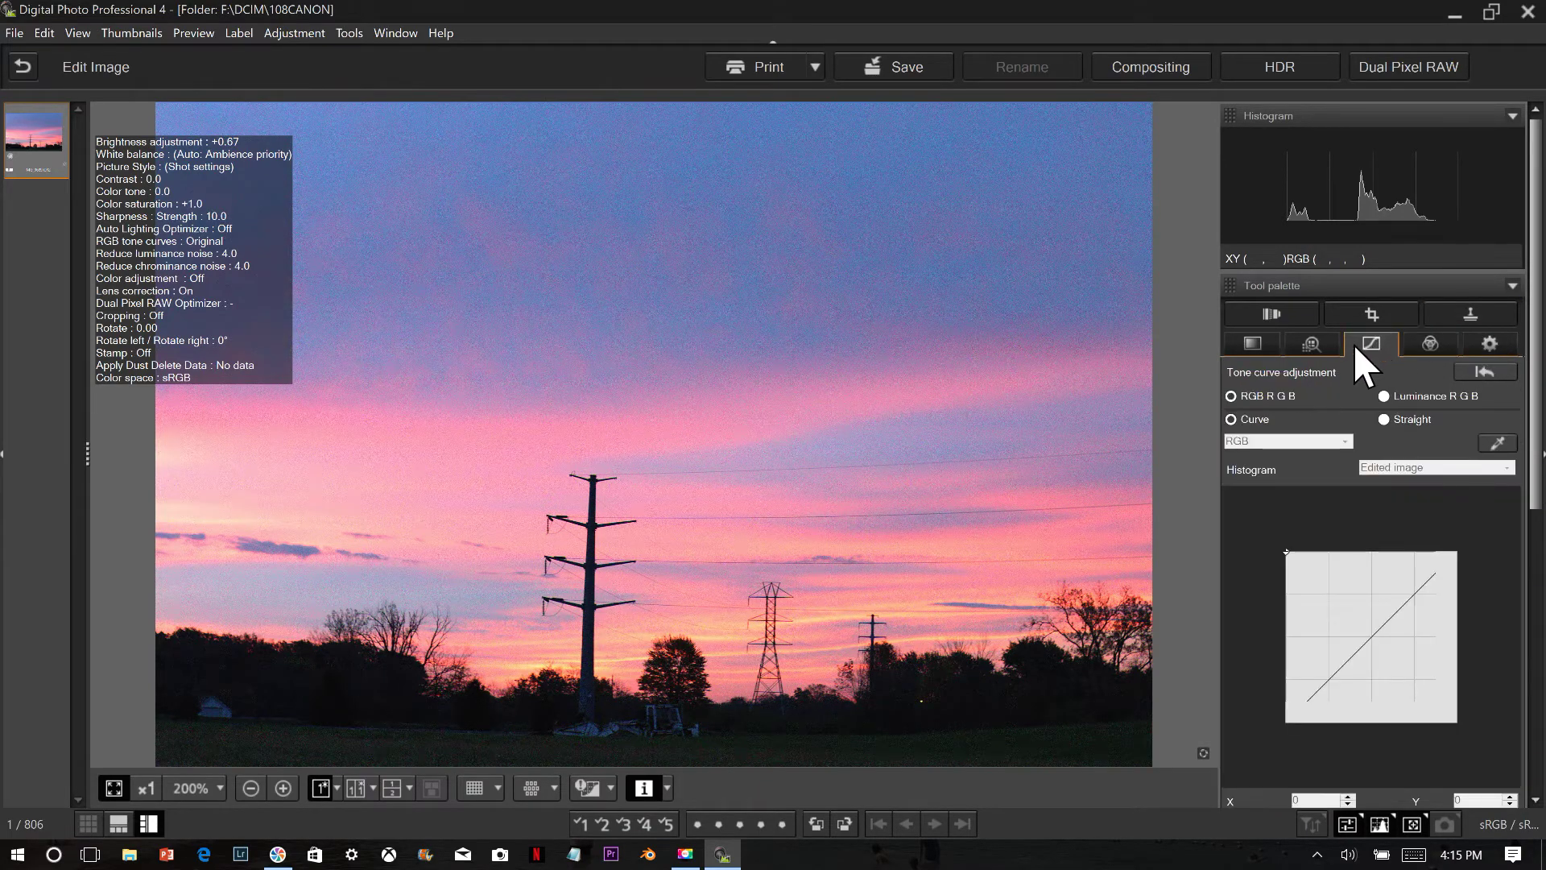
left_click(1312, 343)
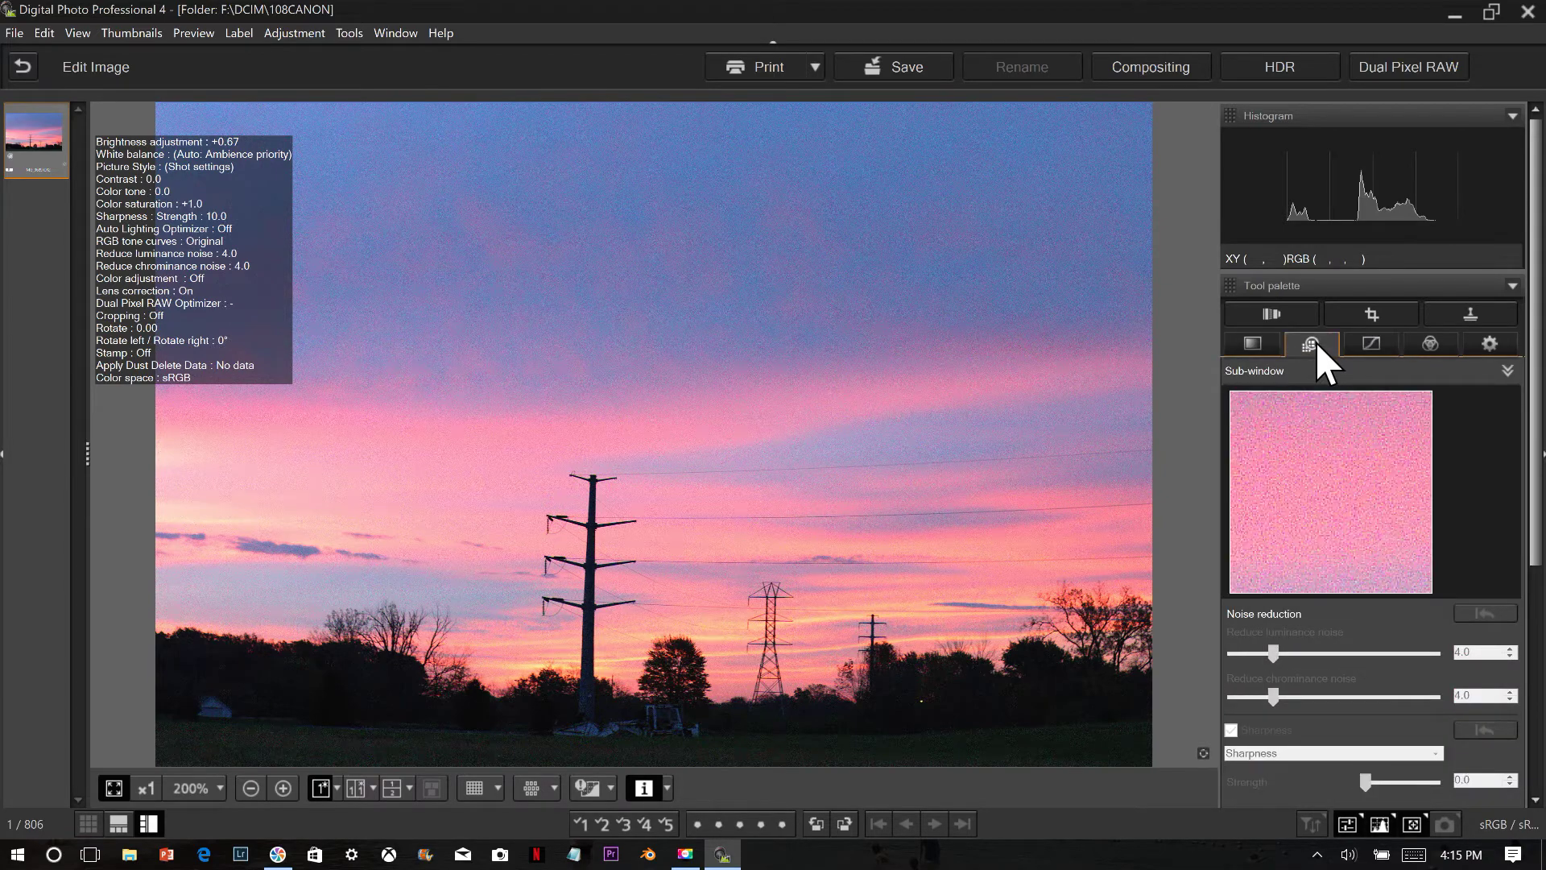
left_click_drag(1273, 652, 1363, 654)
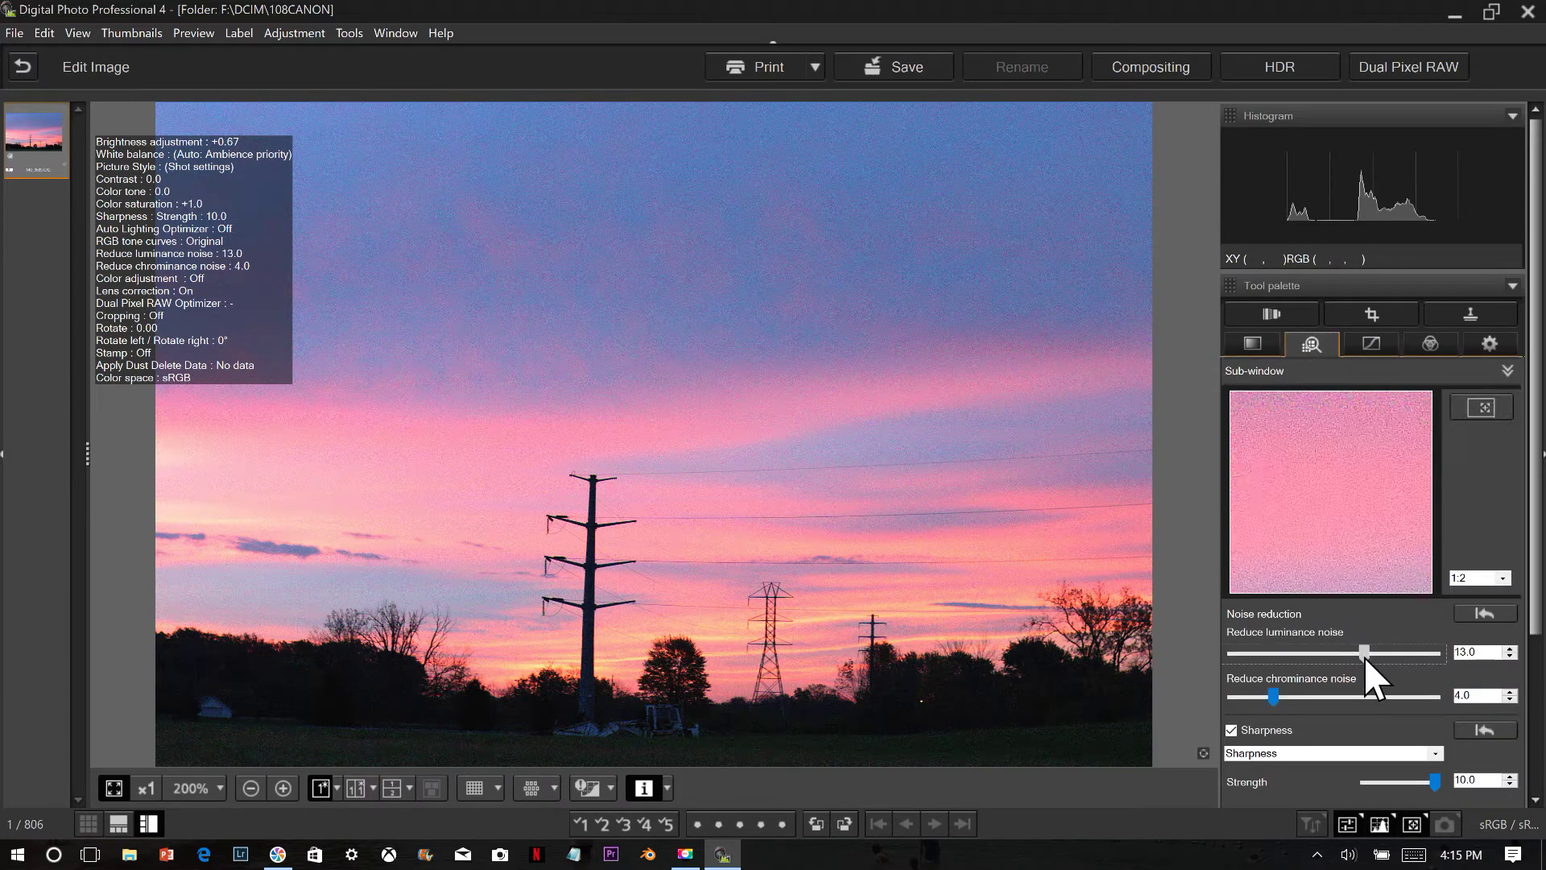
left_click_drag(1372, 697, 1378, 698)
left_click(1253, 343)
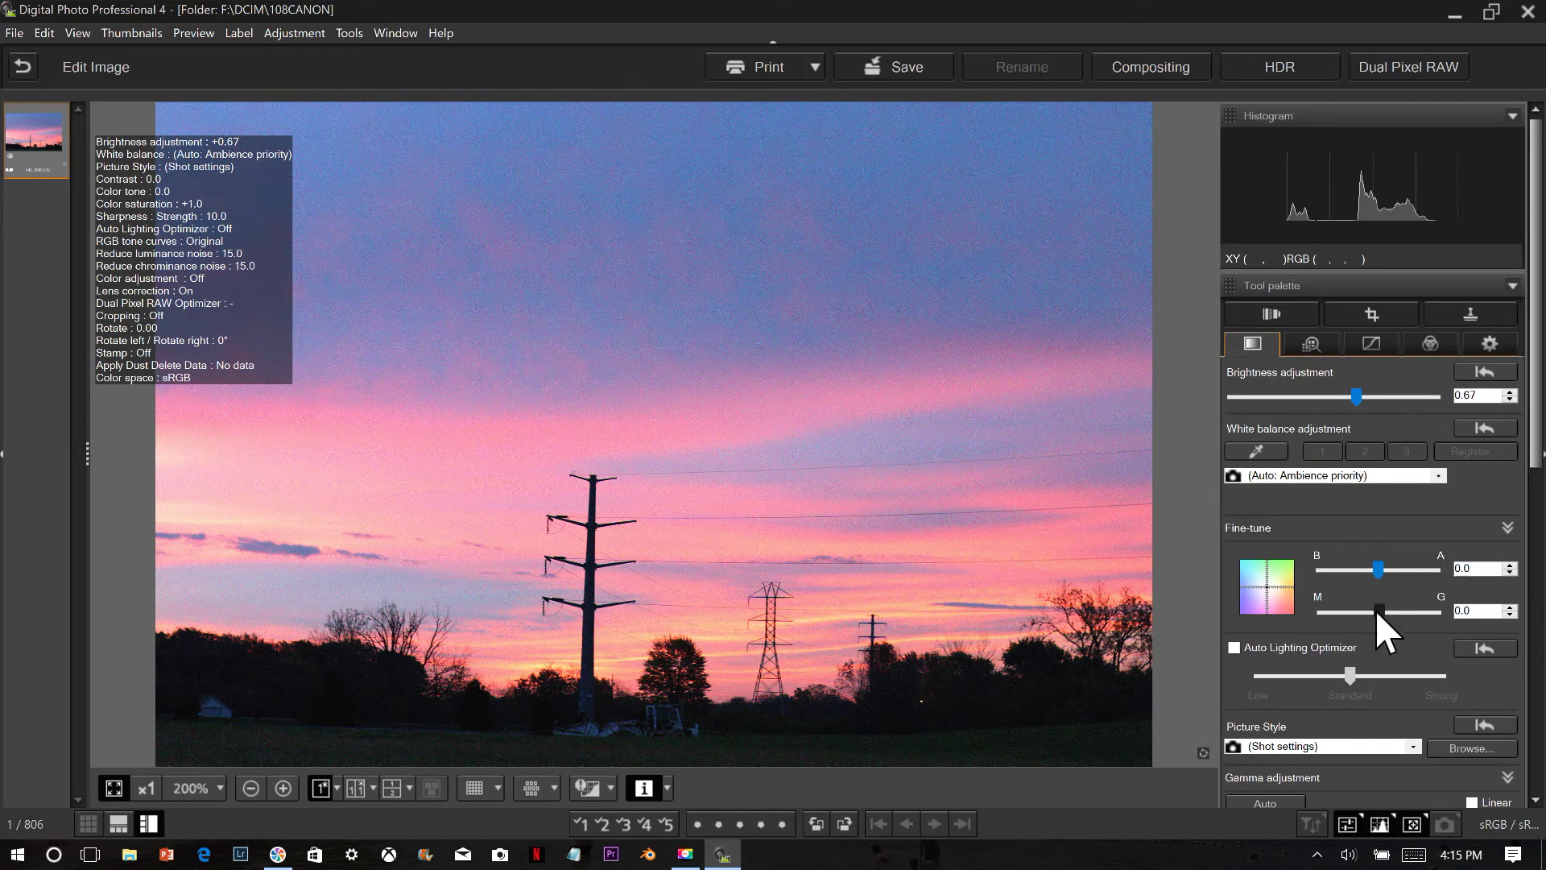
left_click(1437, 476)
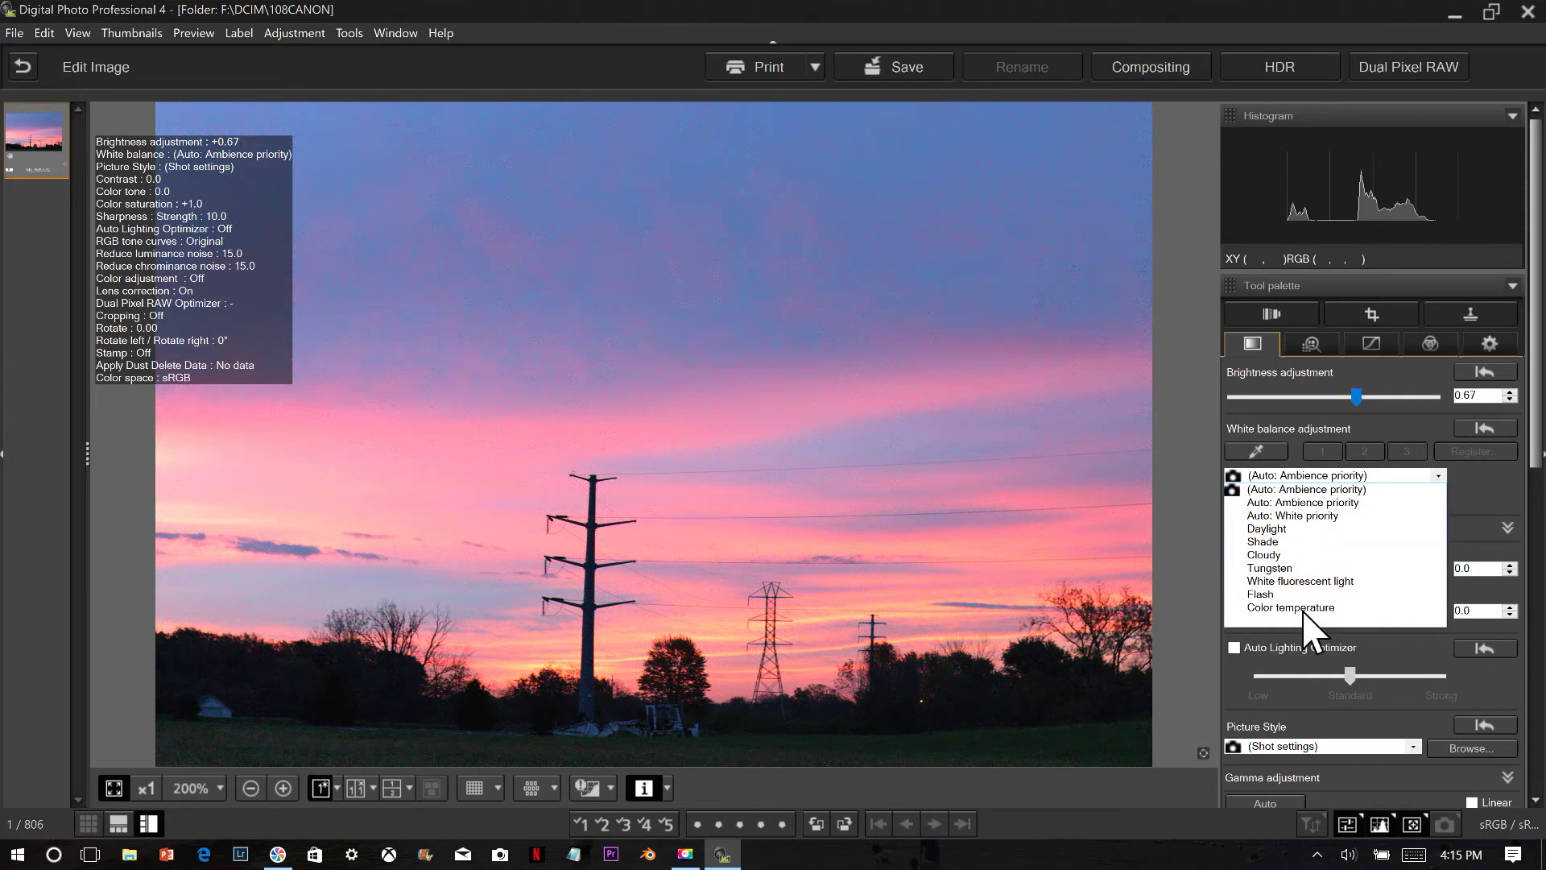
Step: Switch white balance to Color temperature and set it to 6900 K
left_click(1324, 588)
left_click_drag(1317, 501, 1340, 501)
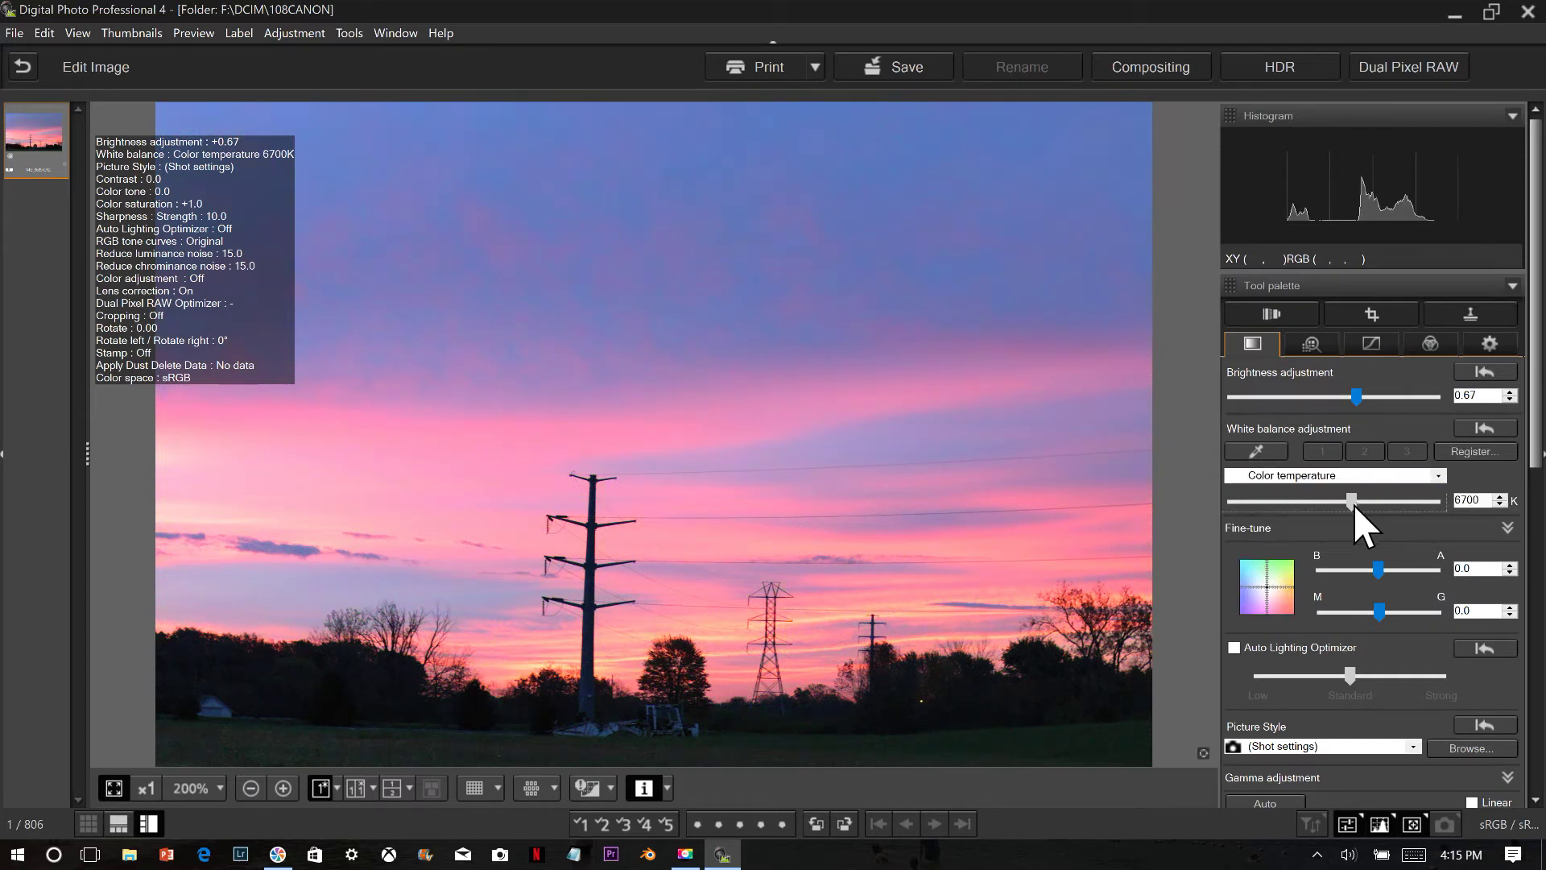
left_click_drag(1360, 504, 1360, 504)
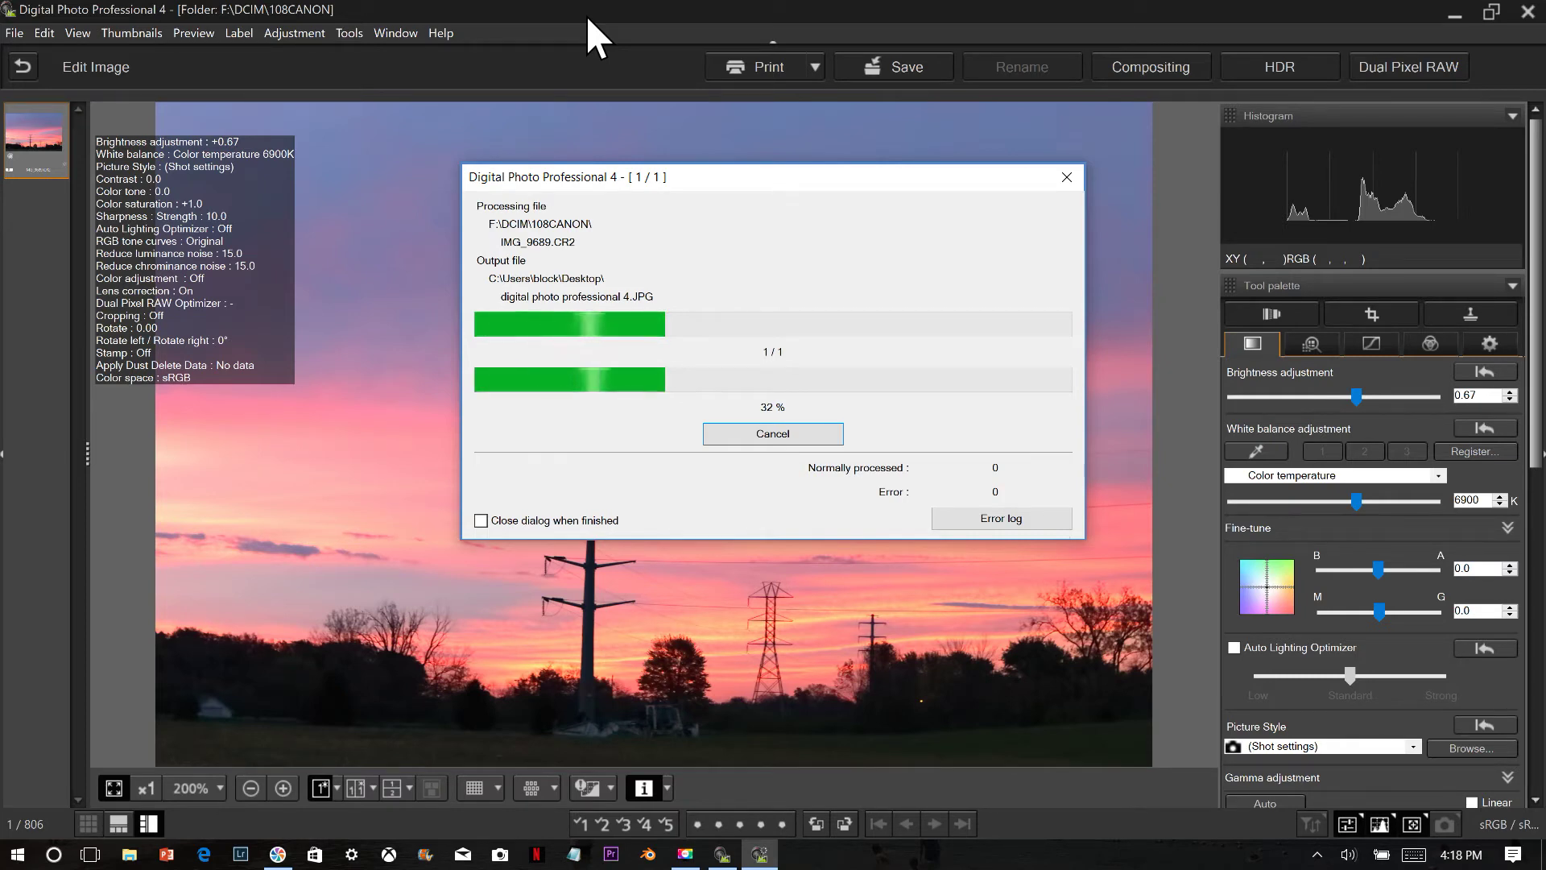
Step: Finish the JPEG conversion and switch to Movavi Photo Editor with the sunset photo IMG_9689.JPG loaded
left_click(685, 854)
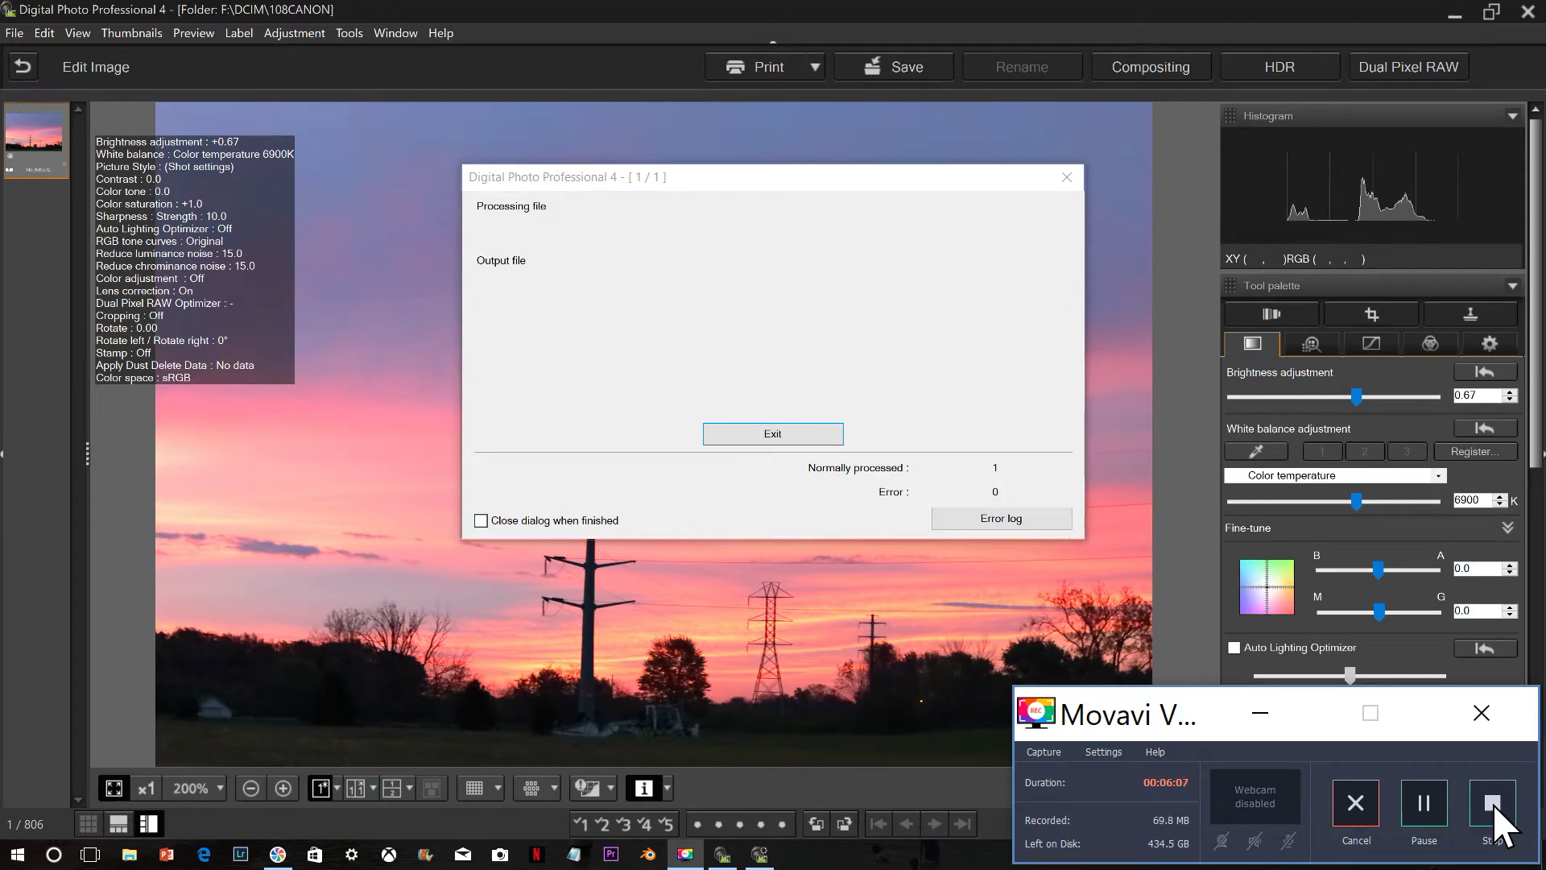
left_click(1492, 806)
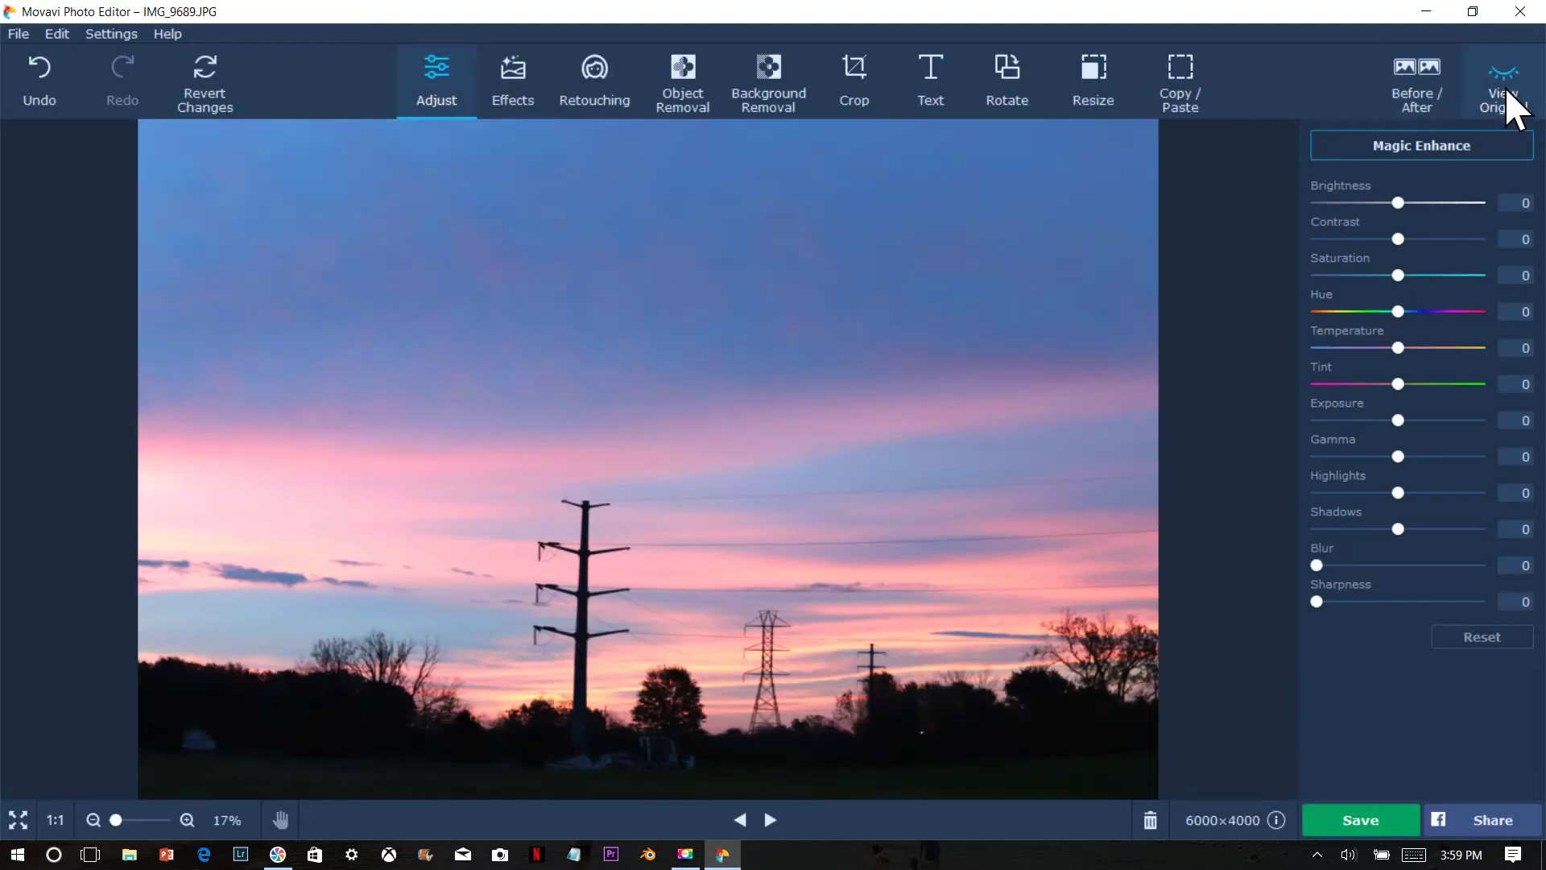
Step: Undo the last edit, then set Contrast 54, Exposure 4, Shadows 14, Sharpness 47, Temperature 41, Saturation 10
left_click(40, 80)
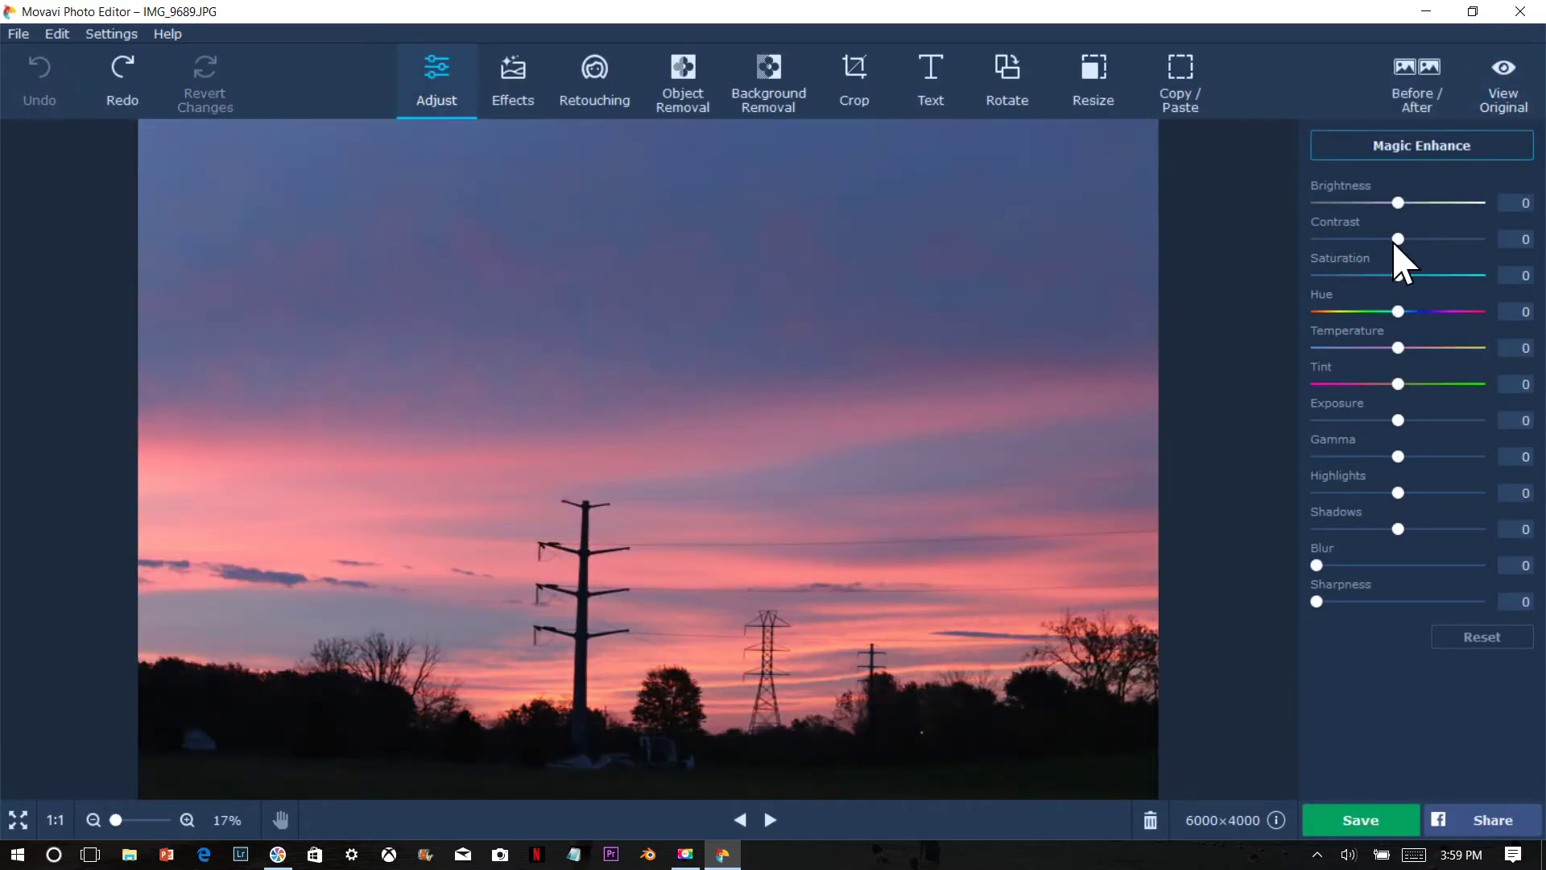
left_click_drag(1398, 240, 1442, 240)
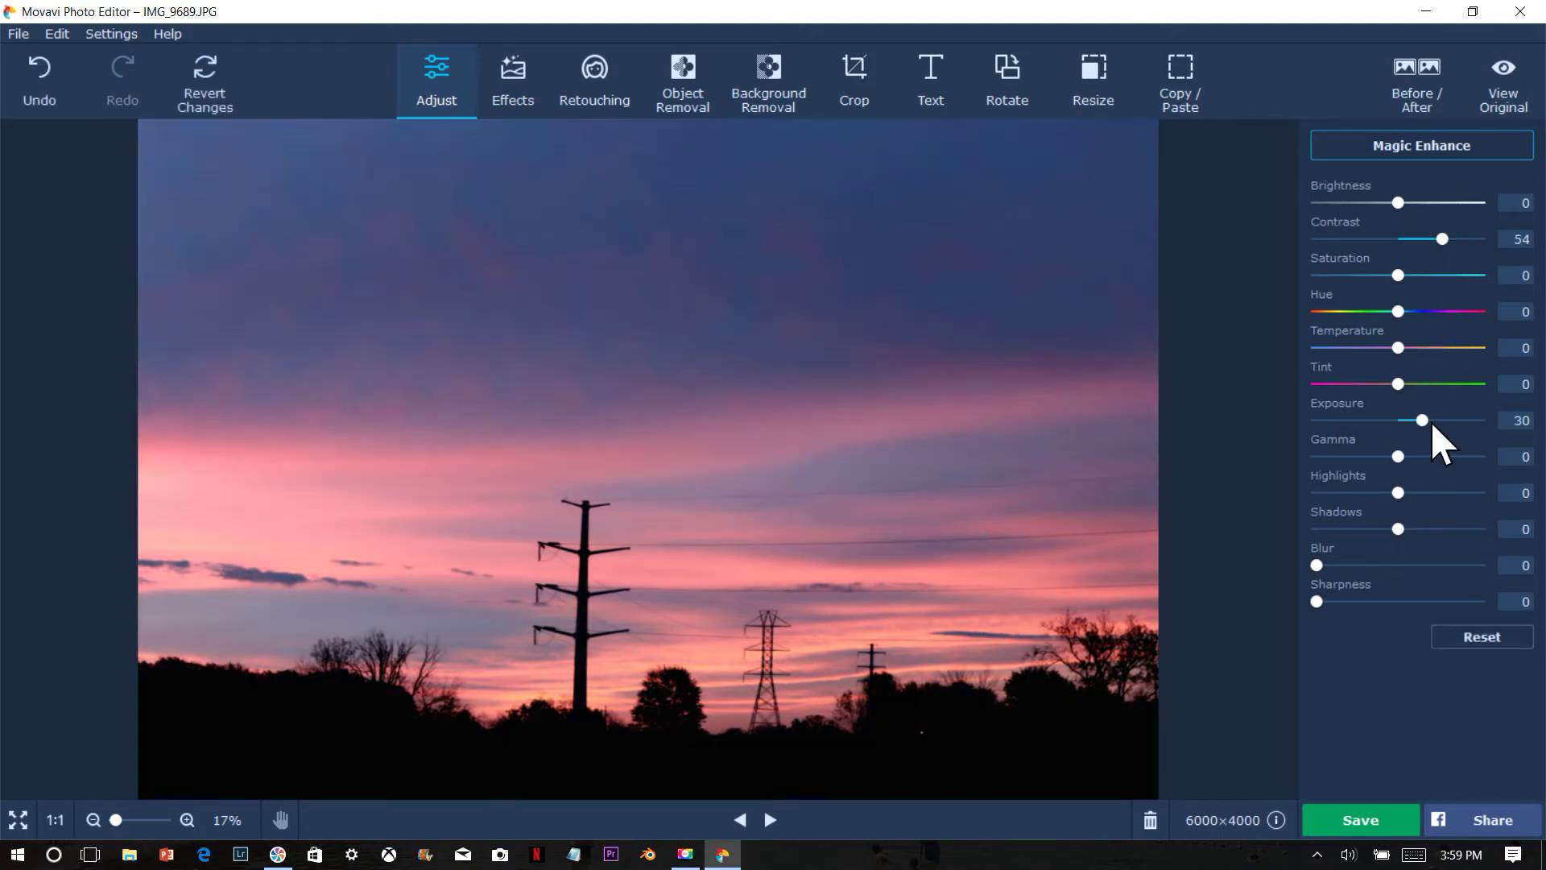
mouse_move(1427, 421)
left_mouse_down()
mouse_move(1373, 421)
mouse_move(1407, 420)
left_mouse_up()
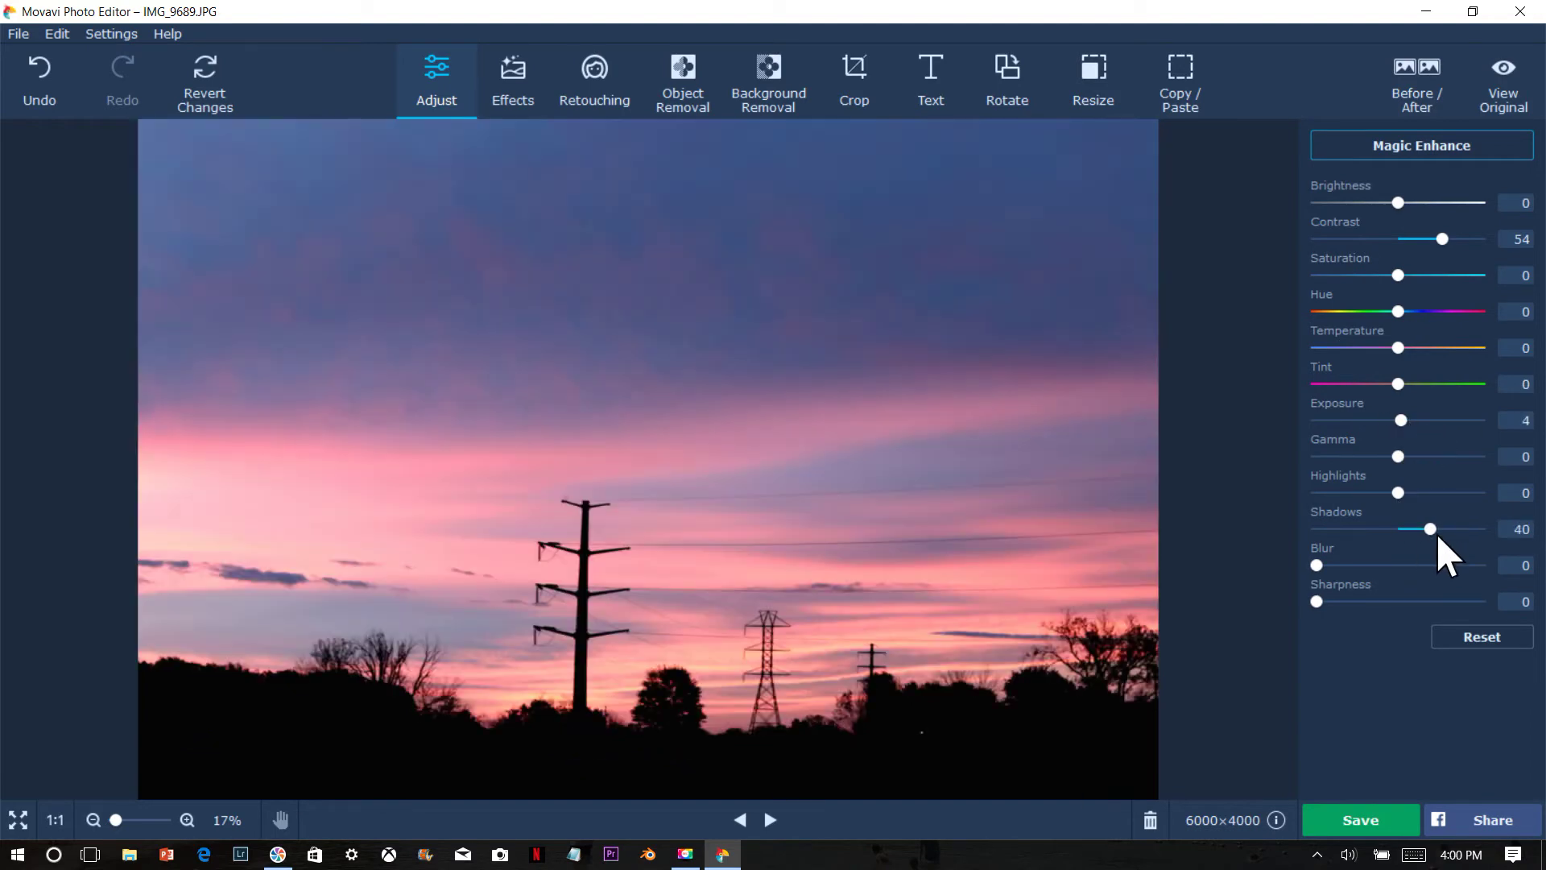
left_click_drag(1438, 534, 1417, 536)
left_click(1402, 601)
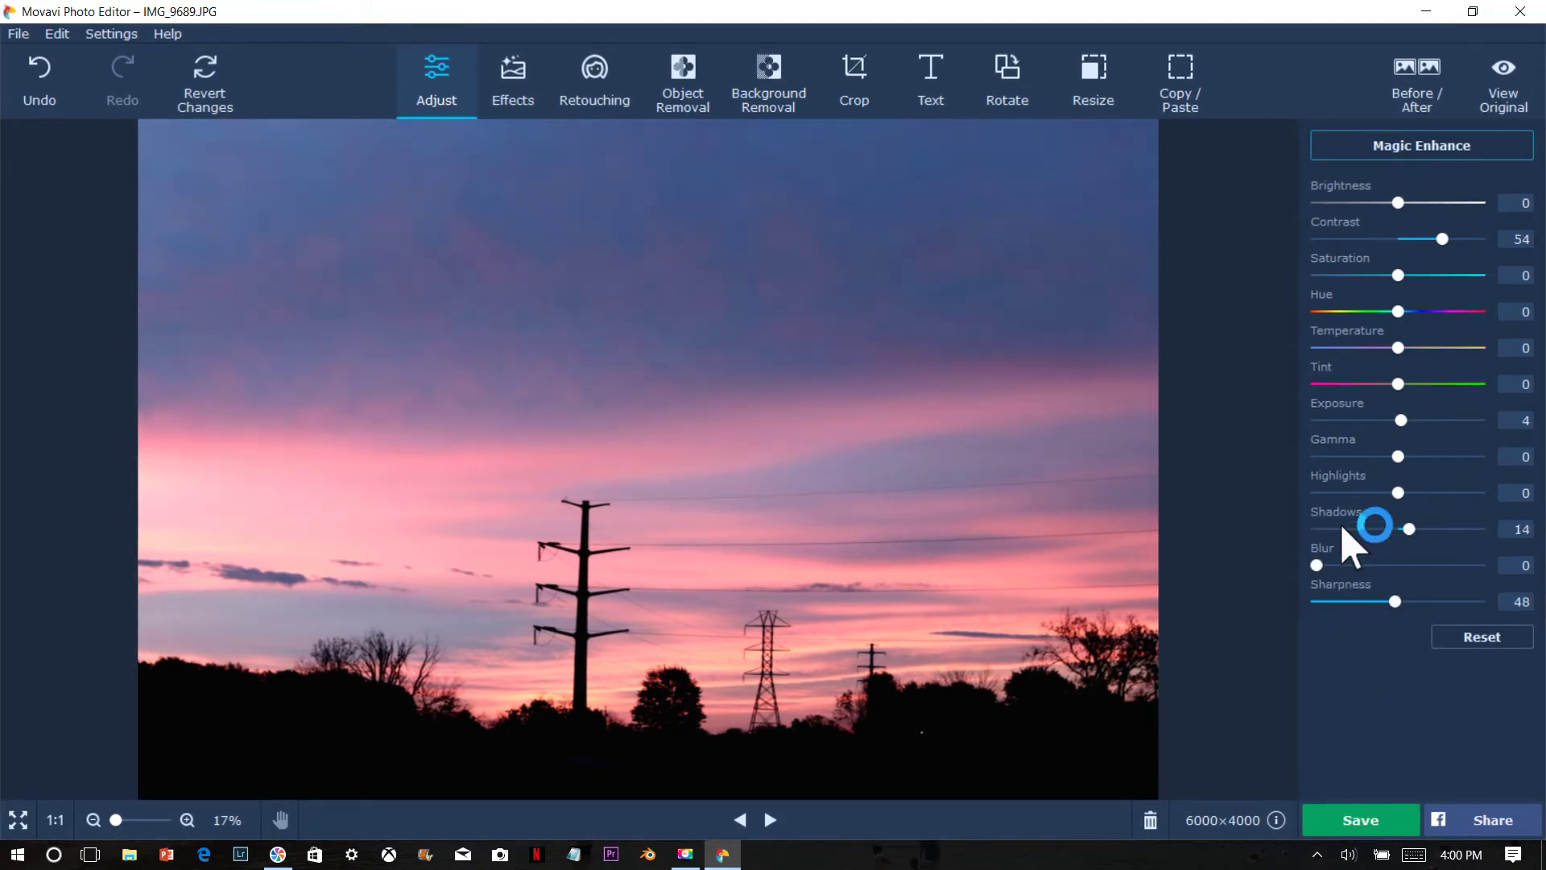
left_click(1431, 347)
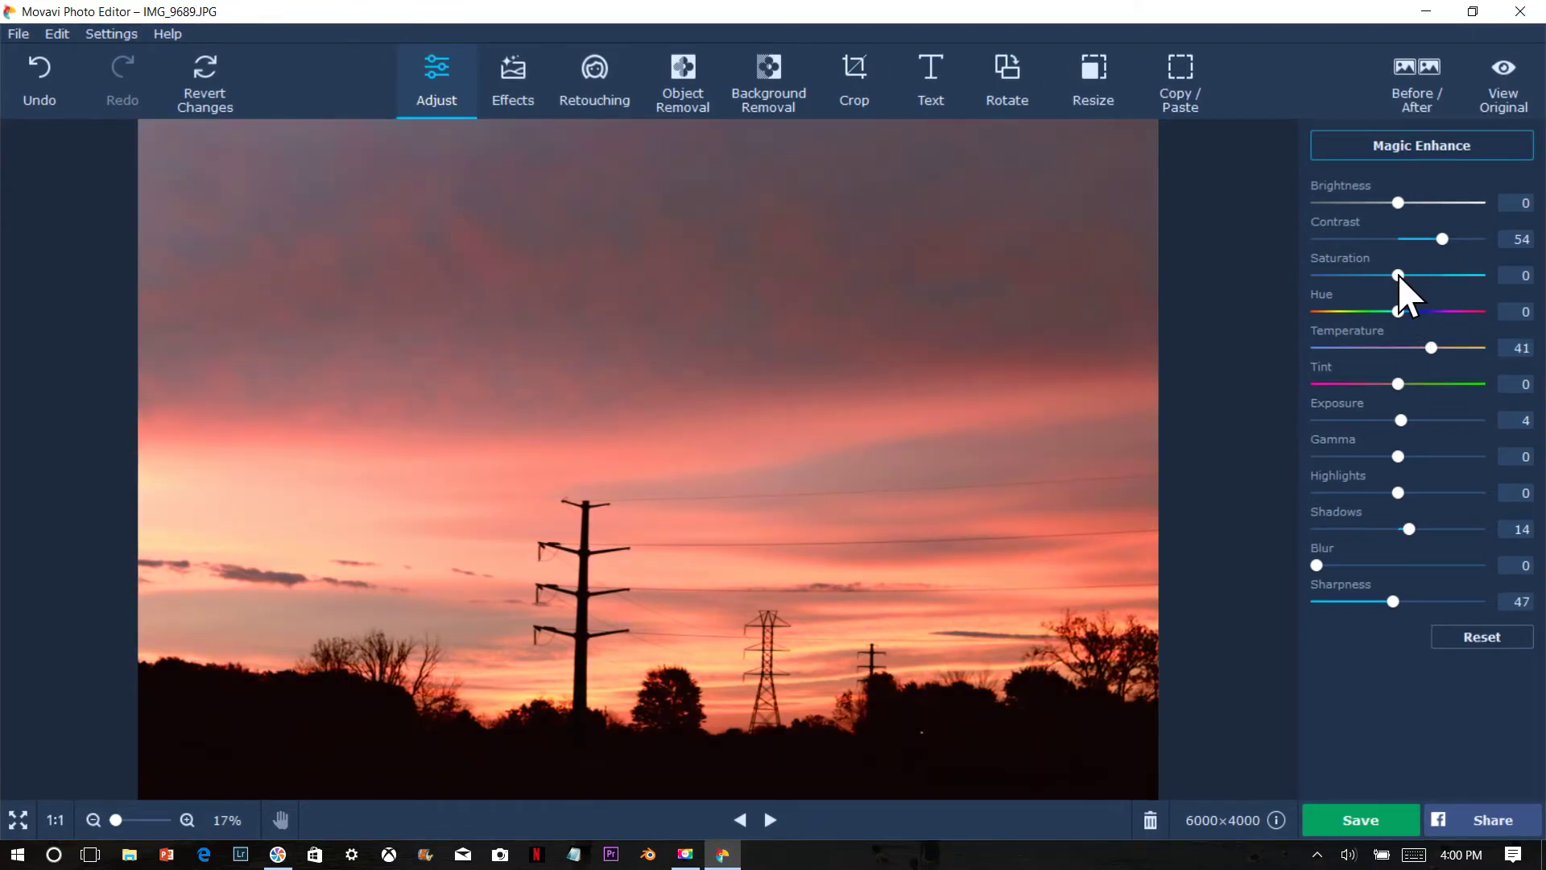
left_click_drag(1411, 276, 1414, 274)
left_click(685, 853)
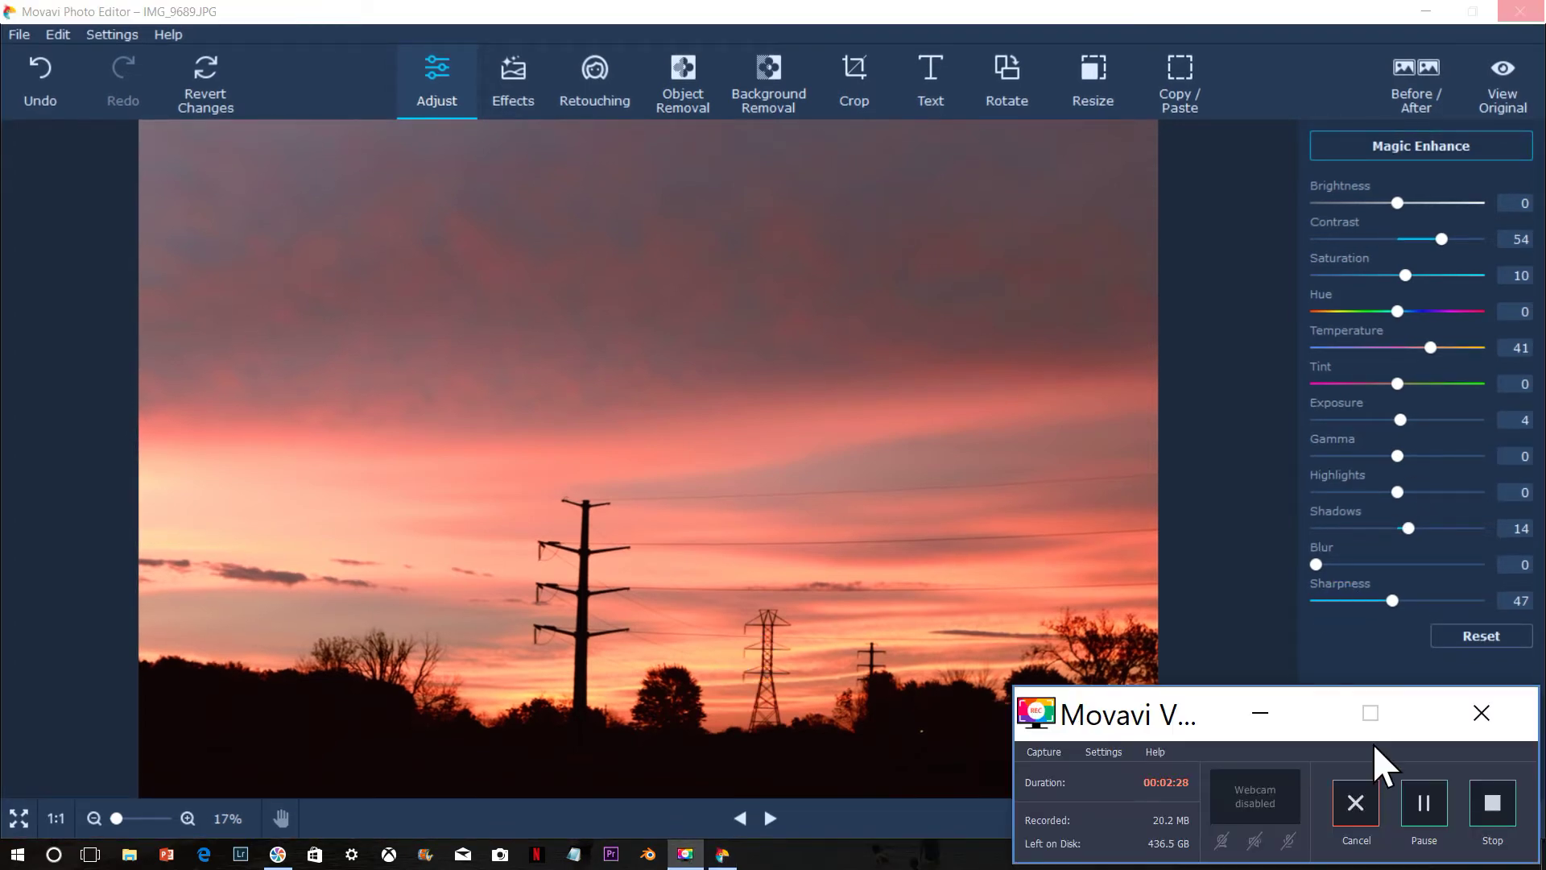